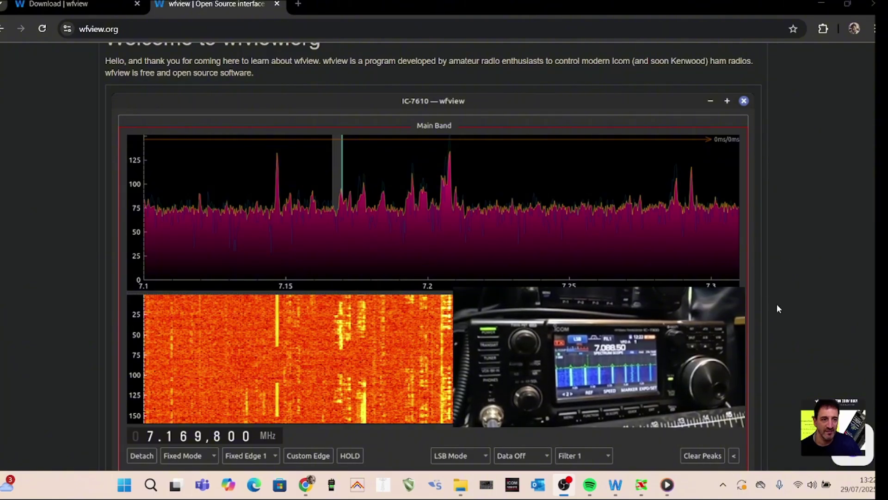
Switch from Chrome to the wfview window showing the IC-7300's live 40 m spectrum at 7.088.500 MHz
key("alt+Tab")
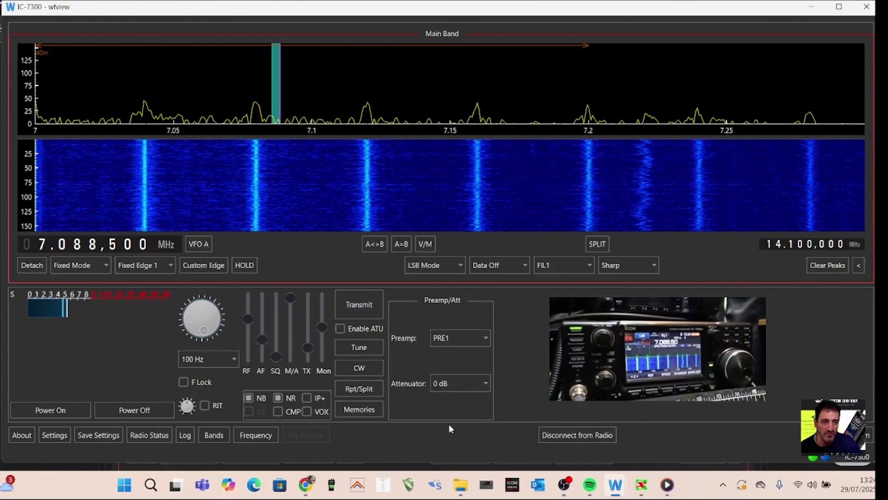
Disconnect wfview from the IC-7300 and bring up the separate wfview Settings window
left_click(575, 443)
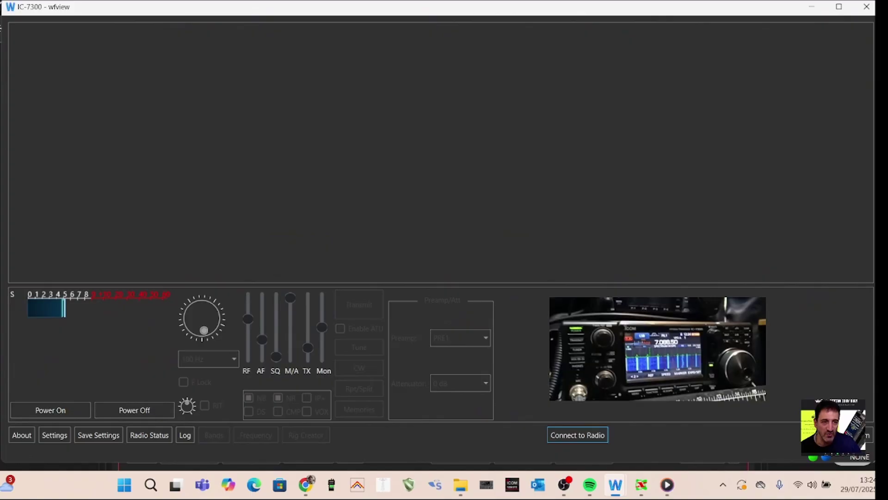
left_click(564, 485)
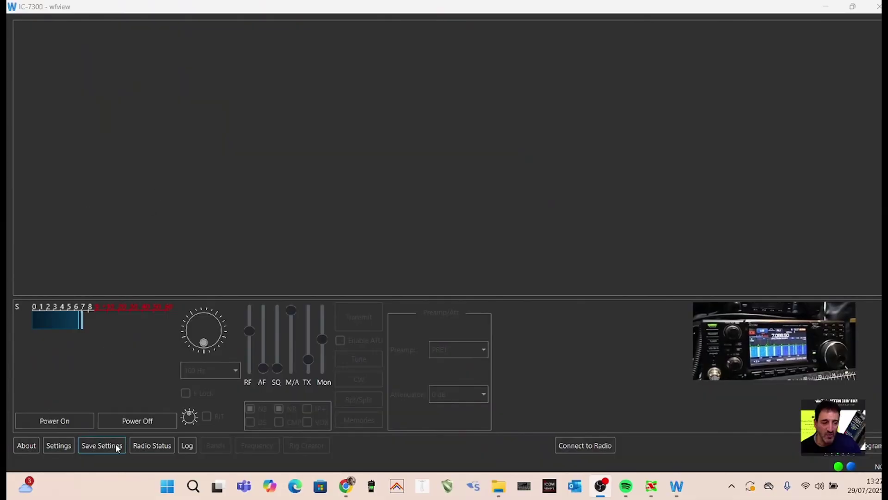
left_click(51, 449)
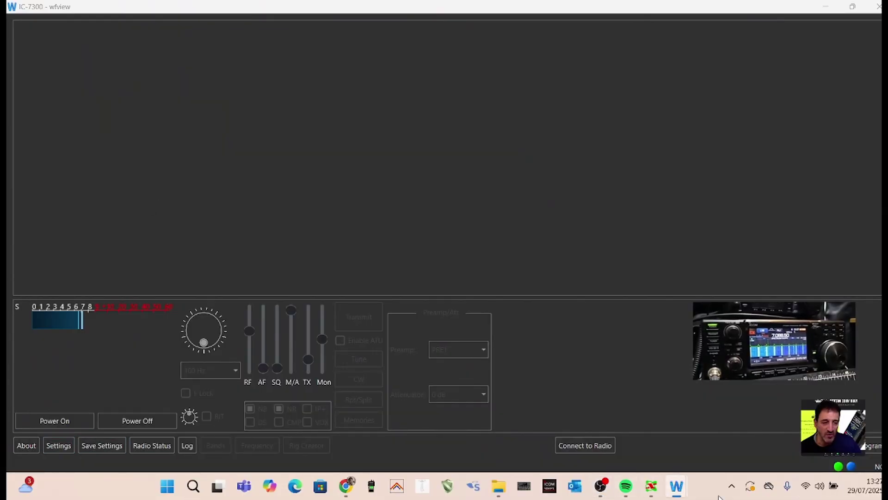
mouse_move(679, 495)
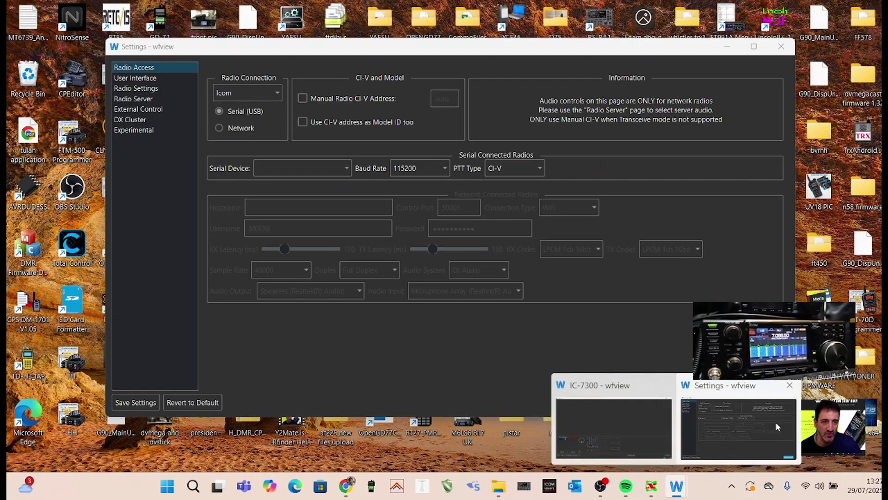
Choose COM4 (IC-7300) as the Serial Device in the Radio Access settings
left_click(775, 422)
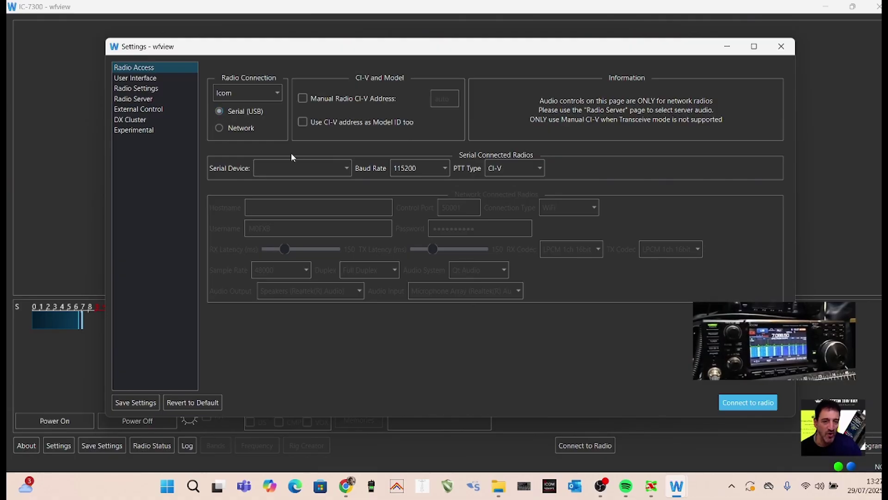
left_click(347, 168)
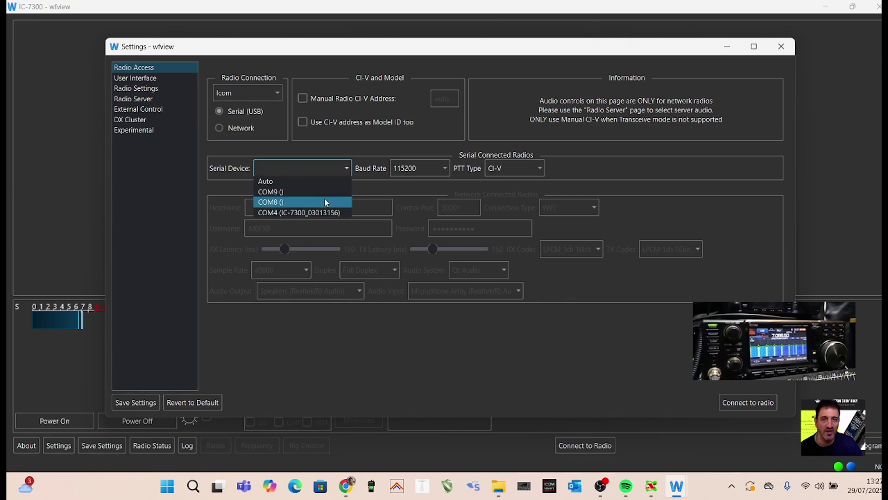
left_click(325, 213)
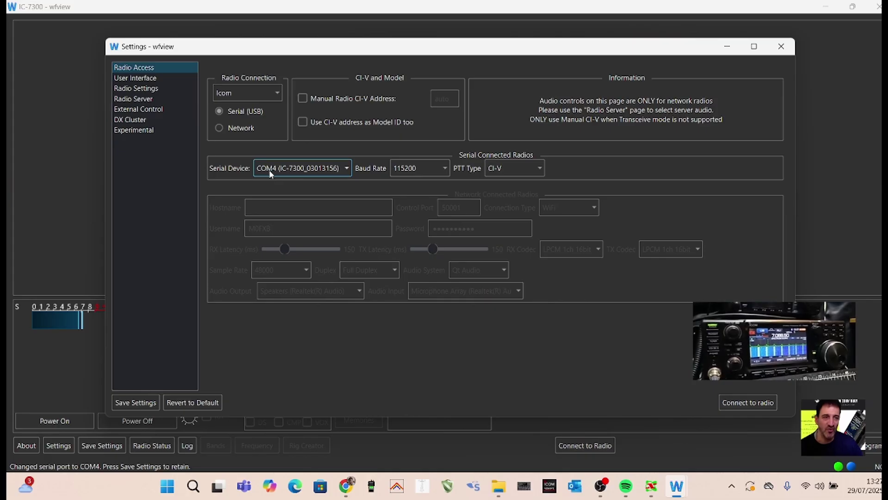
Confirm in Device Manager's Ports list that the Silicon Labs CP210x USB to UART Bridge is COM4
right_click(164, 487)
left_click(172, 230)
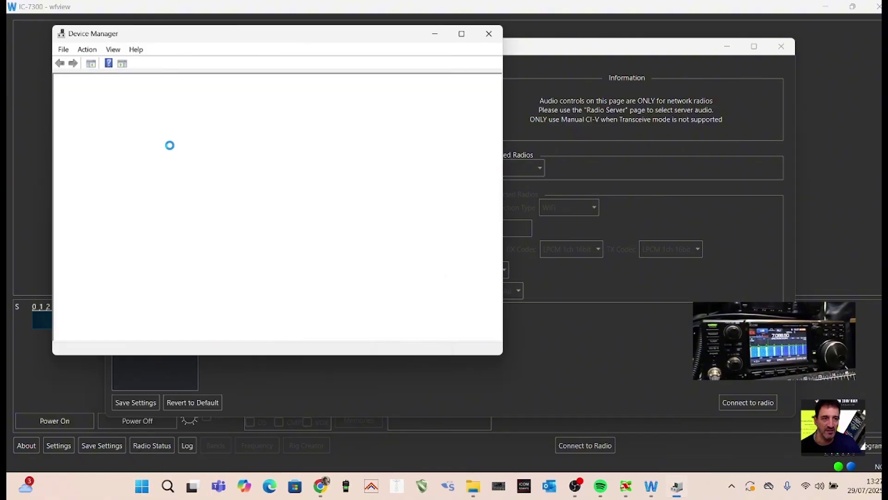
scroll(155, 190, "down", 1)
double_click(128, 236)
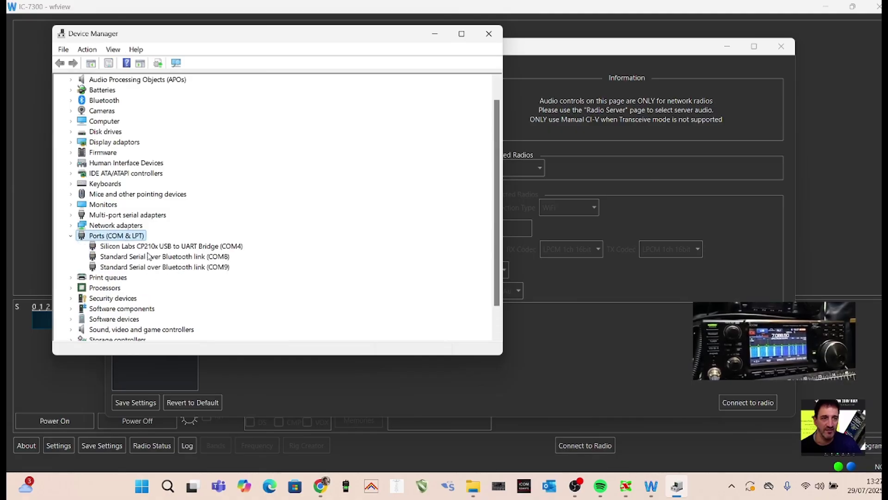
left_click(434, 37)
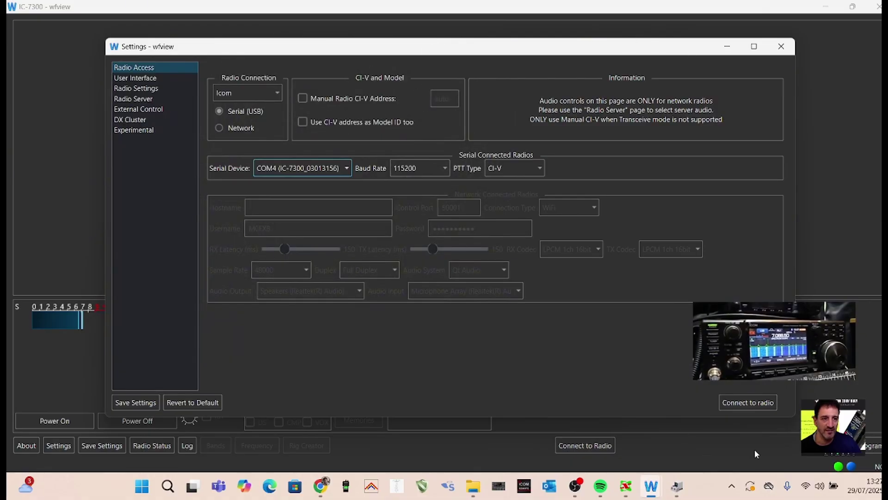
Reconnect to the IC-7300 over serial and tune VFO A down to 7.087,700 MHz LSB
left_click(744, 404)
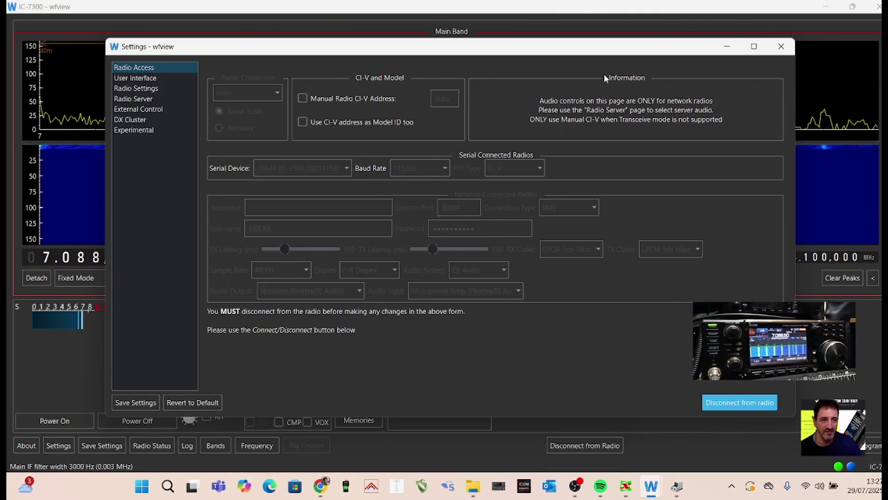
left_click(729, 48)
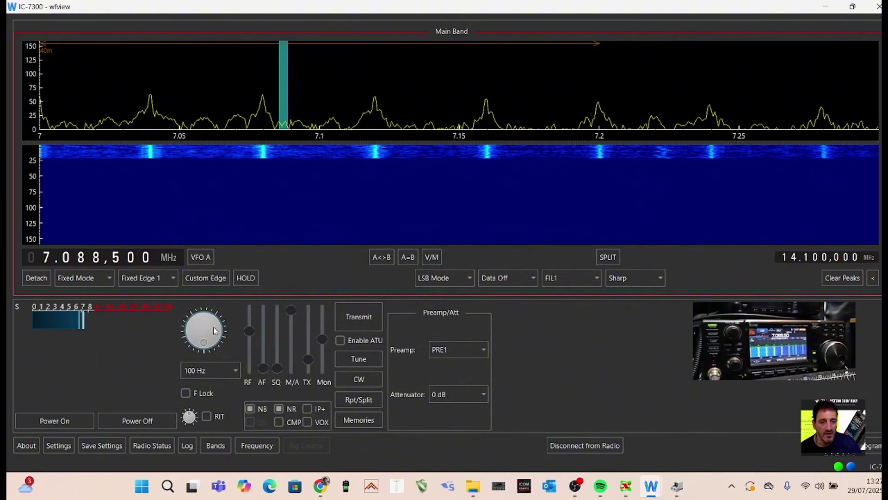
scroll(211, 331, "down", 4)
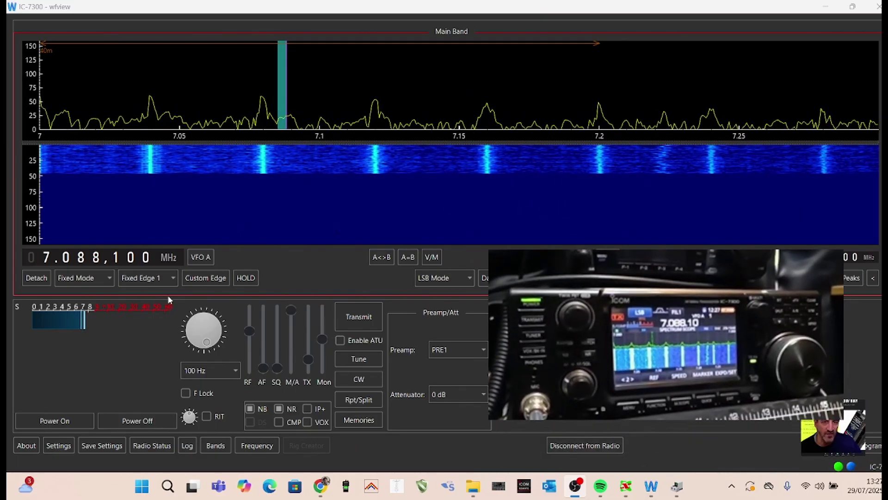
scroll(192, 333, "down", 4)
scroll(192, 333, "up", 1)
scroll(192, 333, "up", 3)
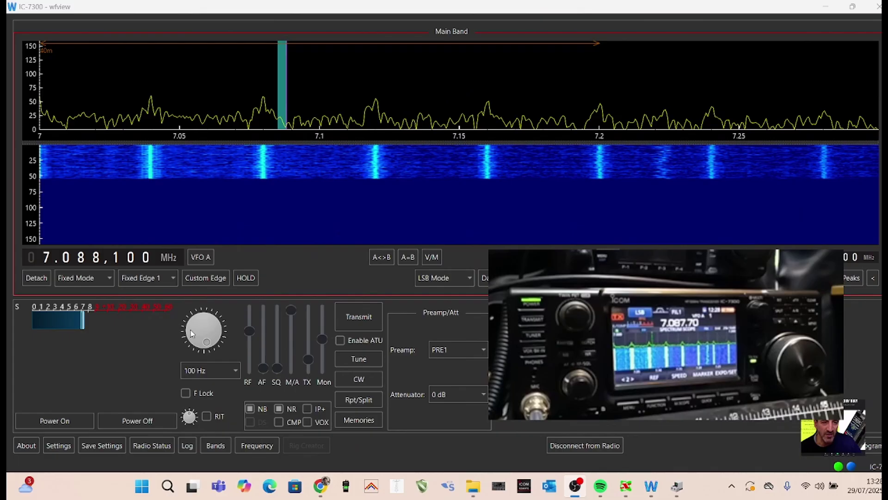
scroll(192, 333, "down", 4)
scroll(504, 101, "up", 1)
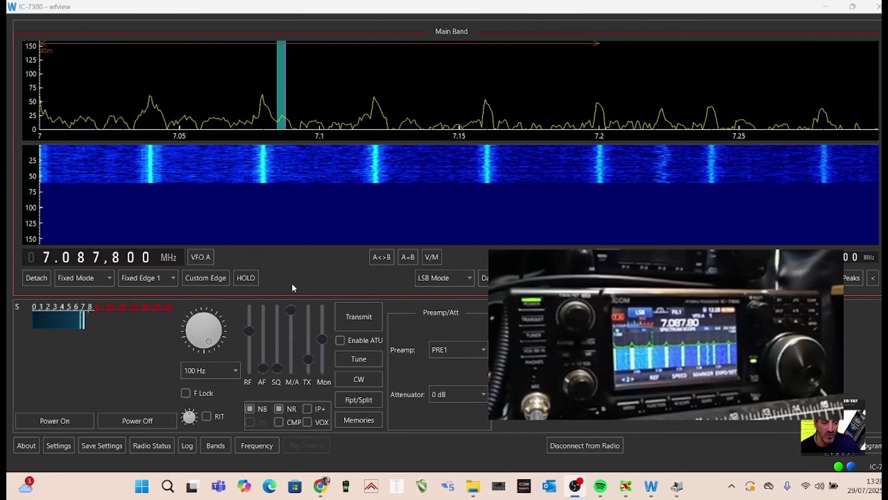
scroll(198, 328, "down", 2)
scroll(198, 327, "up", 1)
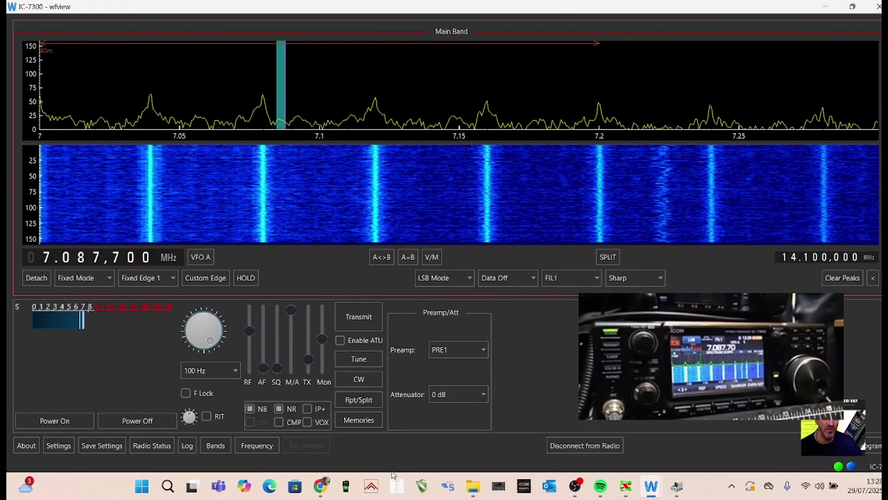
Disconnect from the radio and show the Radio Server settings page with ports 50001, 50002, 50003
left_click(575, 485)
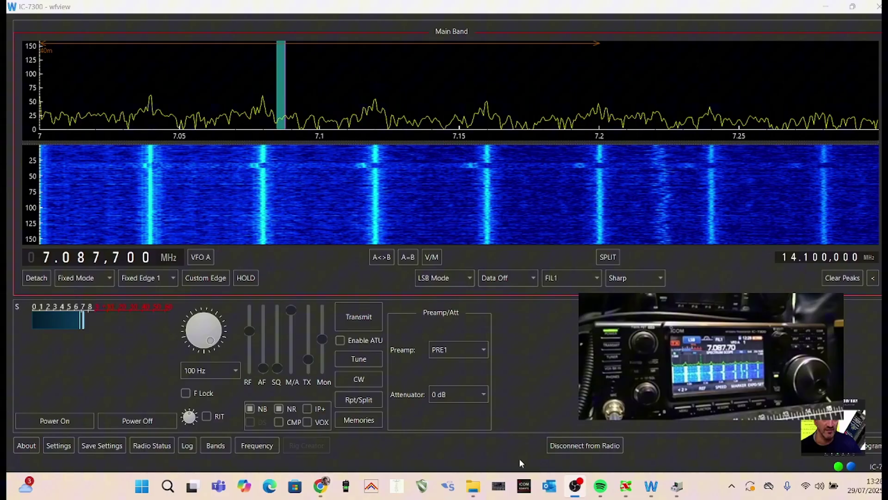
left_click(573, 445)
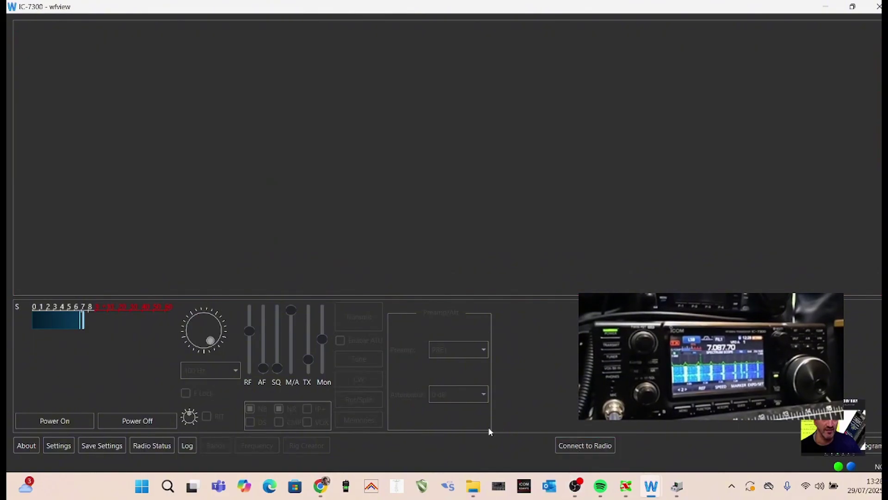
left_click(64, 446)
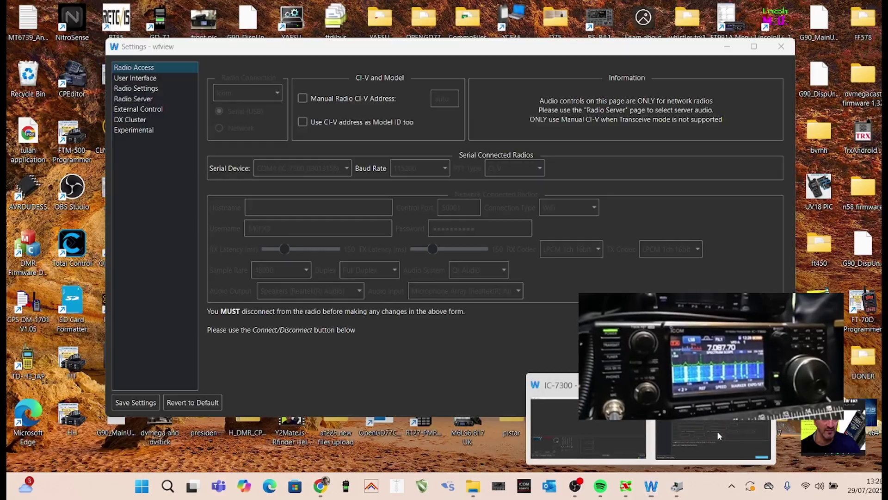
left_click(717, 432)
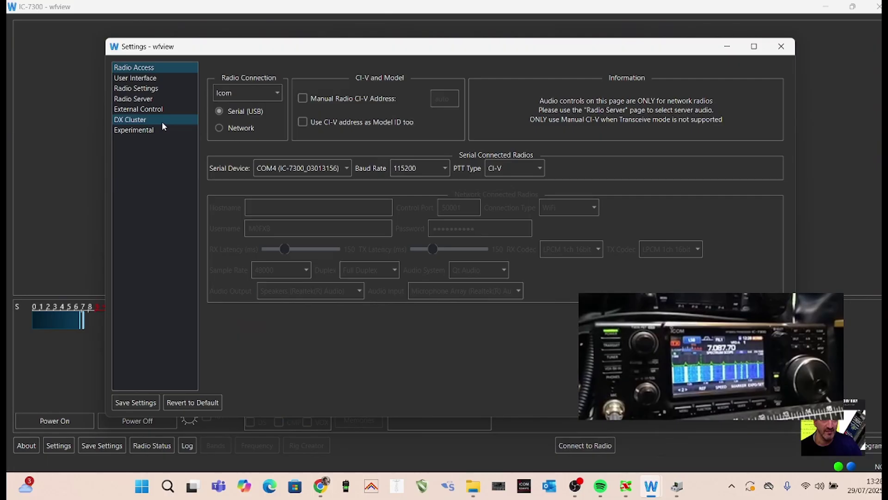
left_click(138, 79)
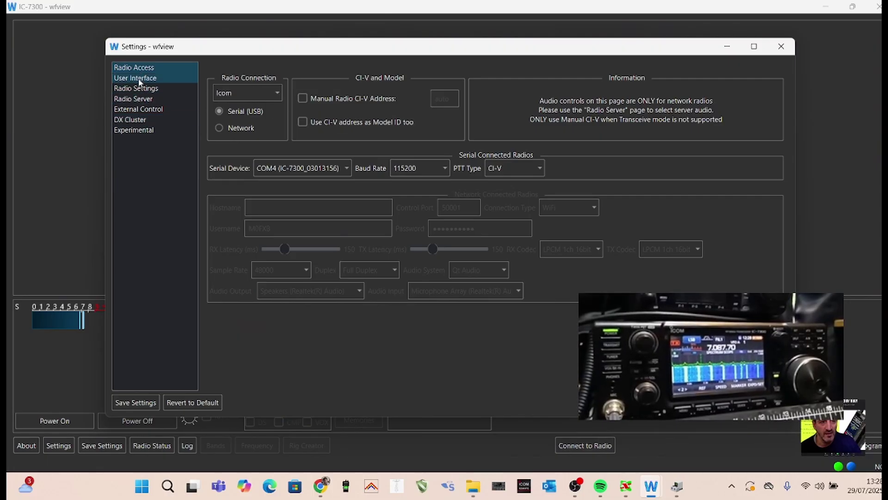
left_click(137, 89)
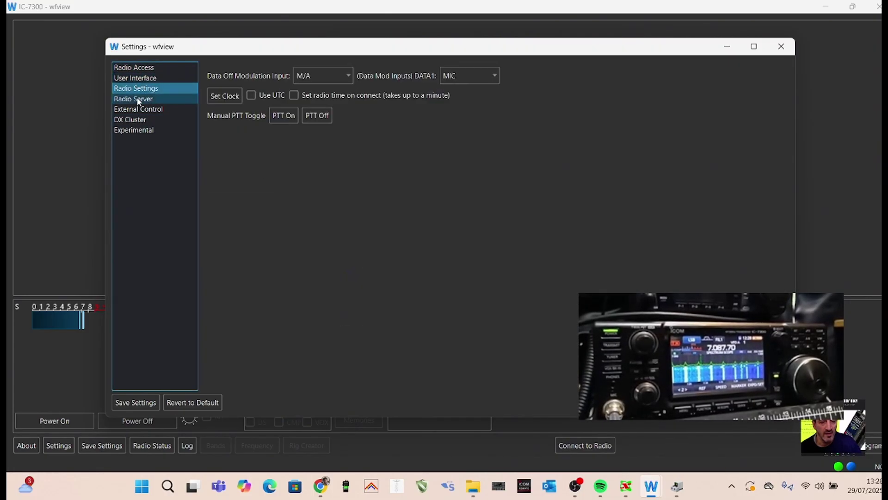
left_click(137, 98)
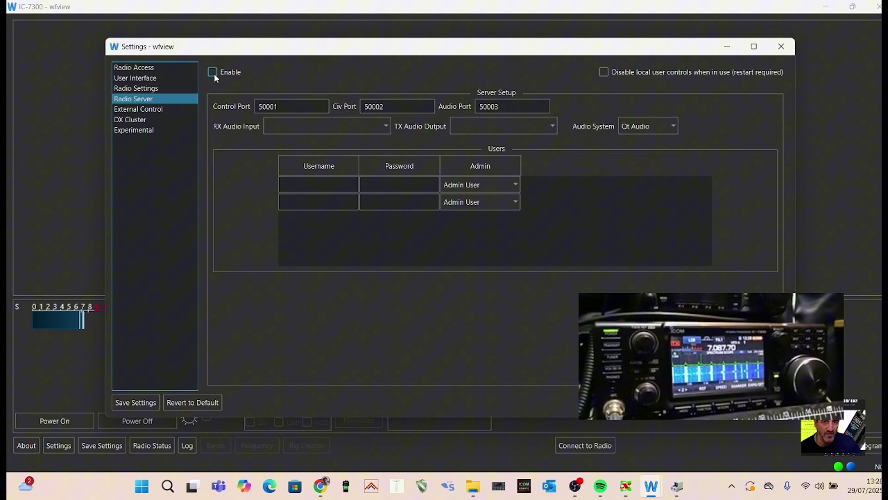
Enter a username and password for the first radio server user
double_click(315, 182)
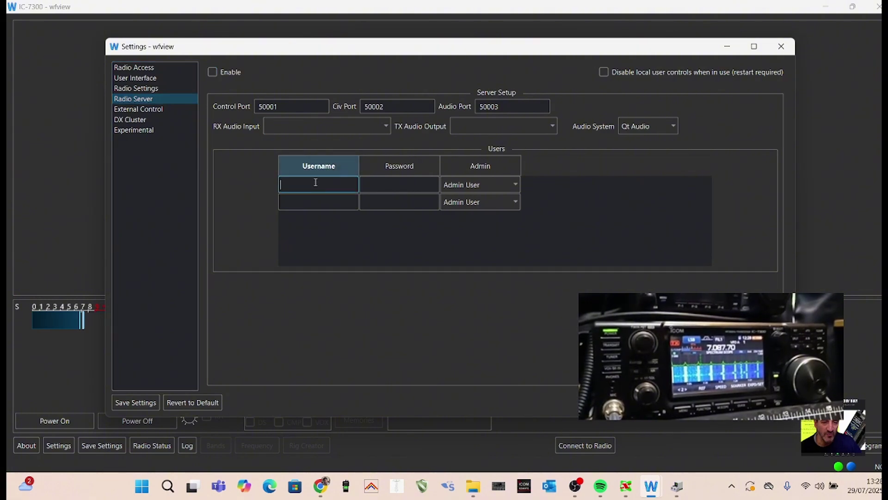
key("Caps_Lock")
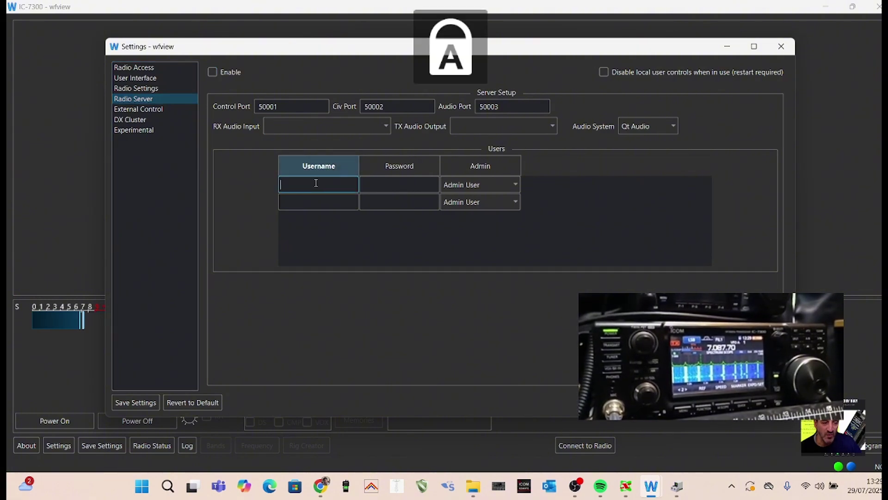
type("M0FXB")
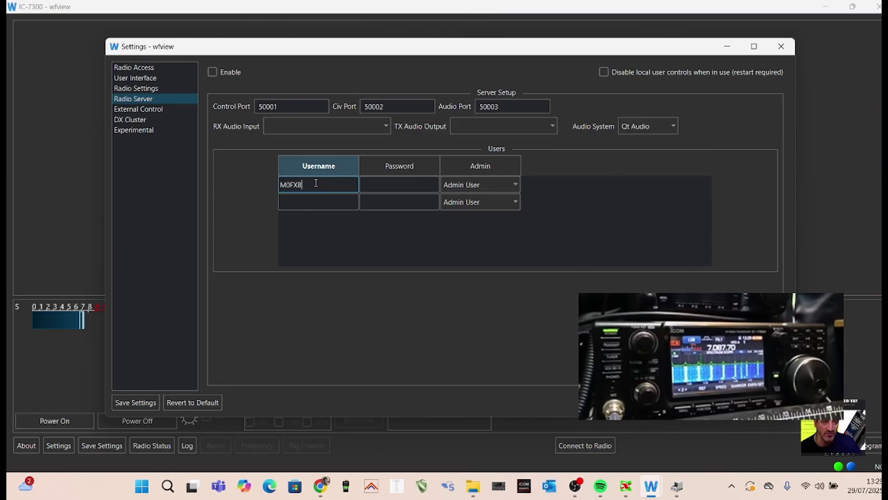
double_click(396, 188)
key("Caps_Lock")
key("Caps_Lock")
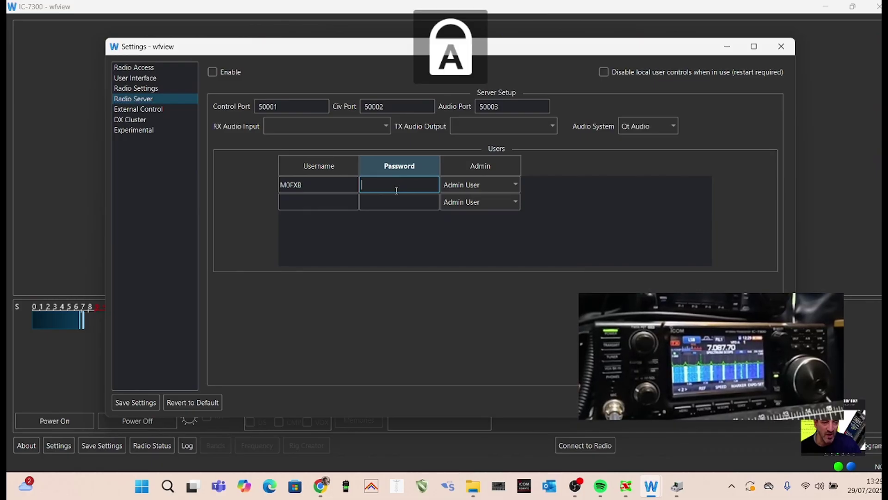
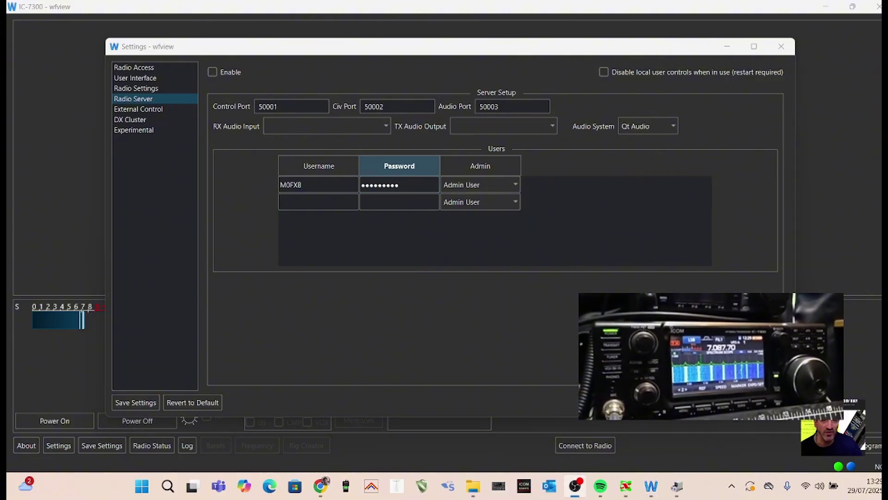
left_click(444, 272)
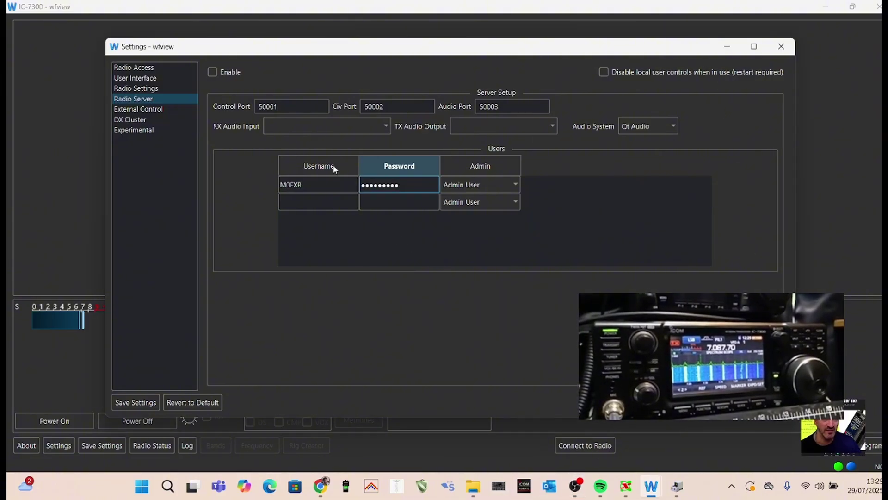
Set RX Audio Input to Microphone Array (Realtek) and TX Audio Output to Speakers (USB Audio CODEC)
left_click(387, 126)
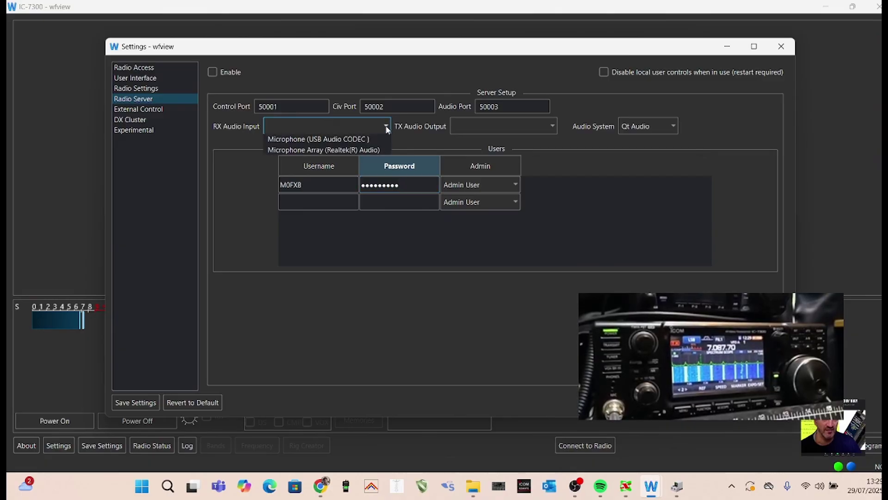
left_click(372, 149)
left_click(553, 125)
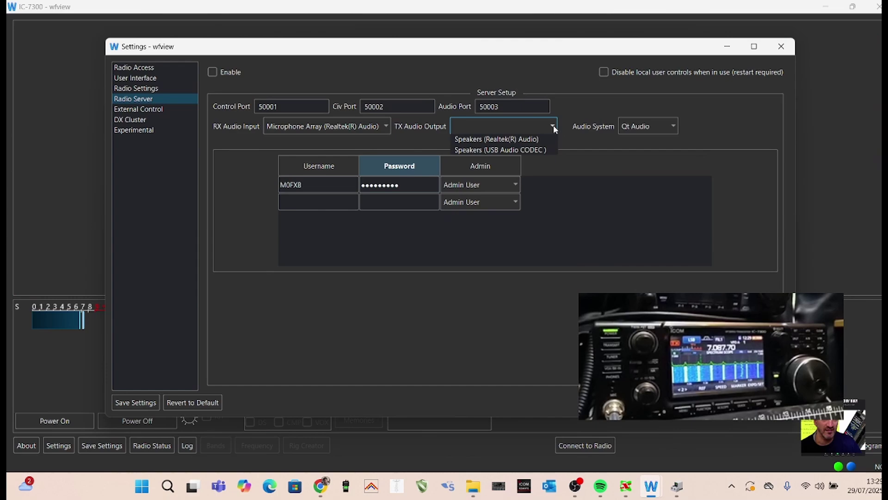
left_click(543, 150)
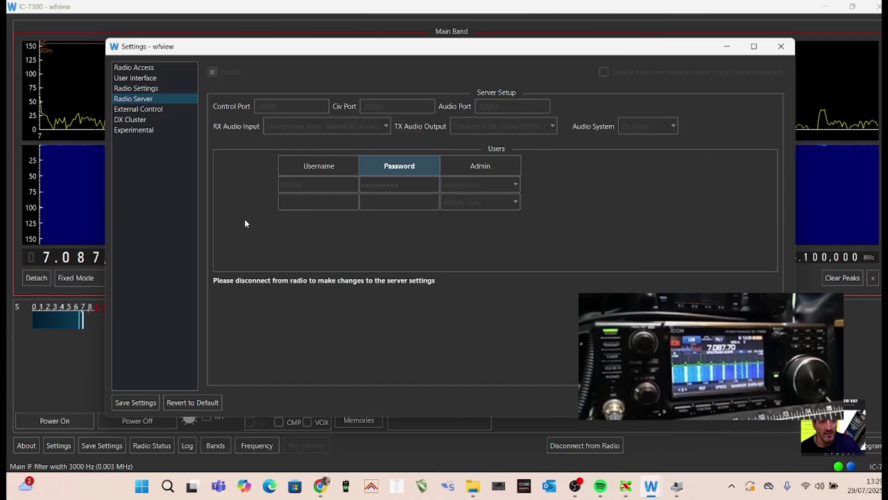
Open the Log window, move it up and left, and clear its startup entries
left_click(726, 49)
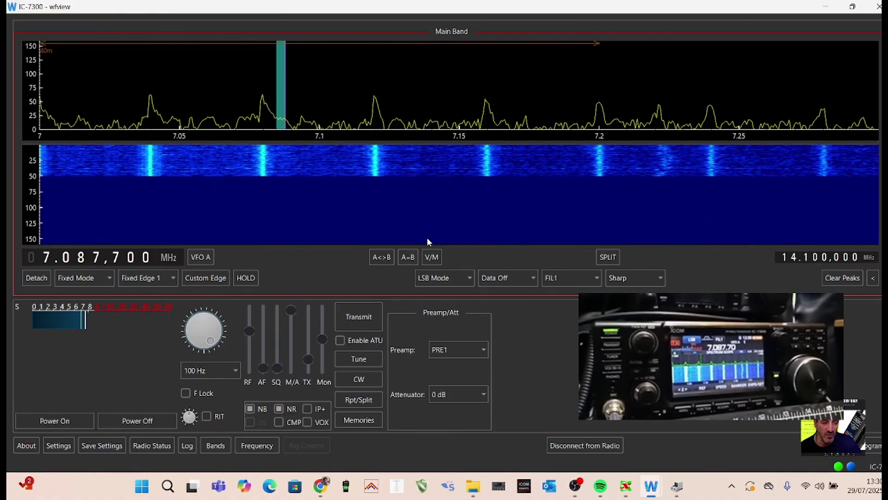
left_click(186, 445)
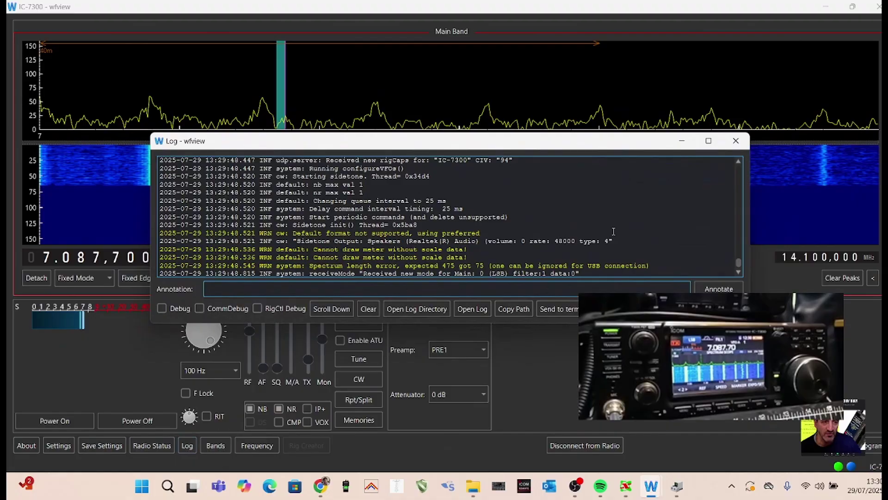
scroll(609, 231, "up", 3)
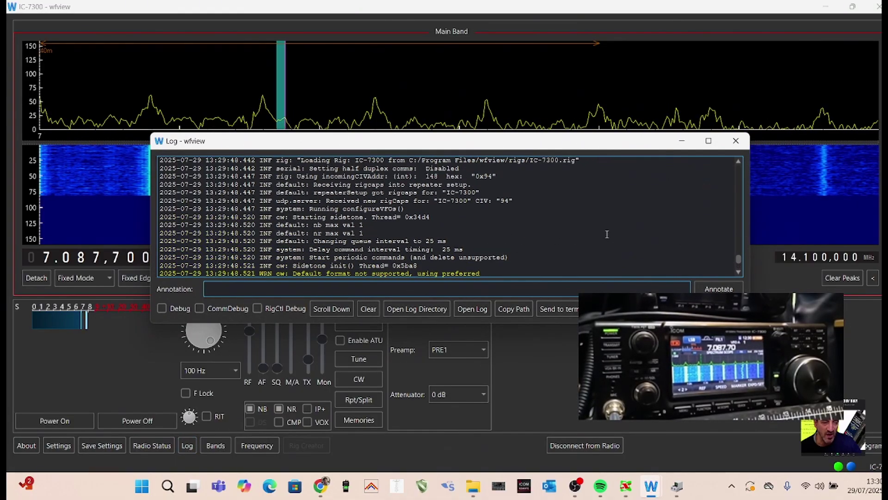
left_click(342, 308)
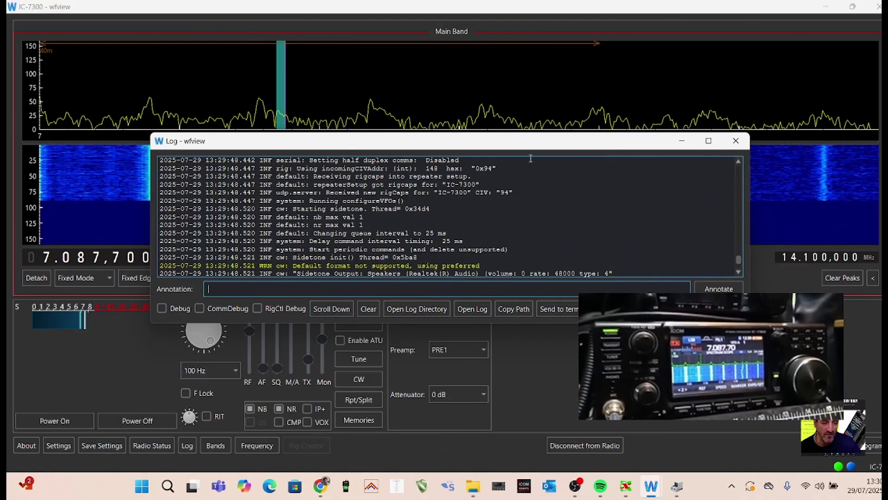
left_click_drag(370, 140, 354, 91)
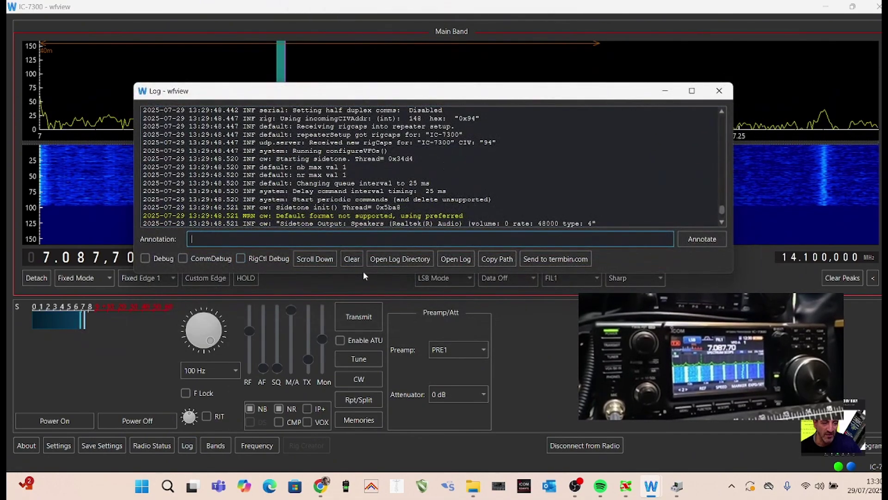
left_click(353, 260)
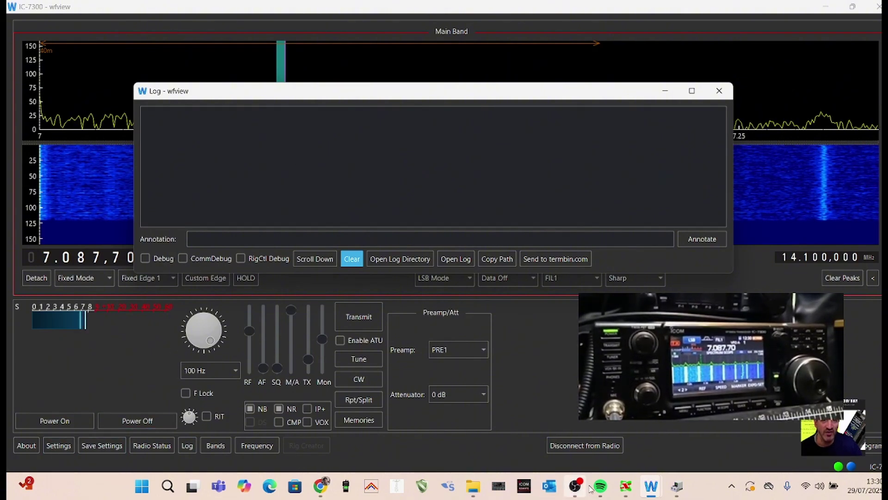
Bring Settings forward, open the Log window and move it to the right
left_click(552, 429)
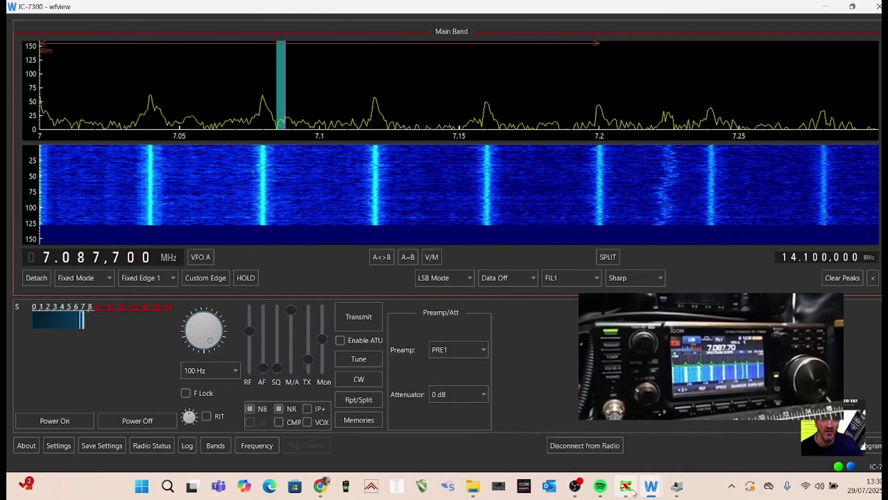
mouse_move(650, 485)
left_click(634, 430)
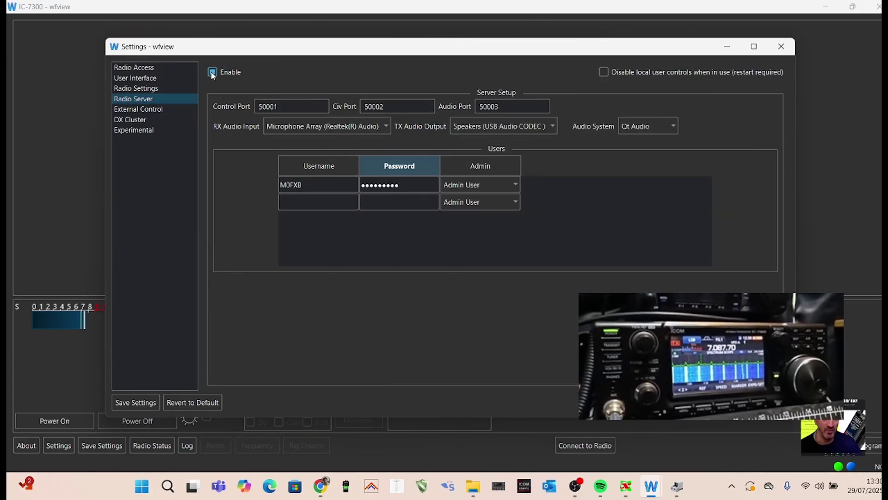
left_click(186, 445)
left_click(494, 90)
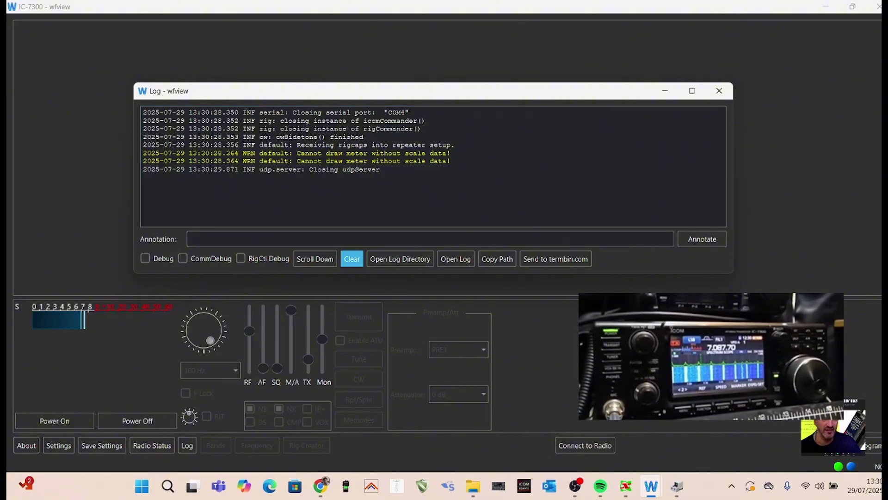
left_click_drag(431, 89, 559, 101)
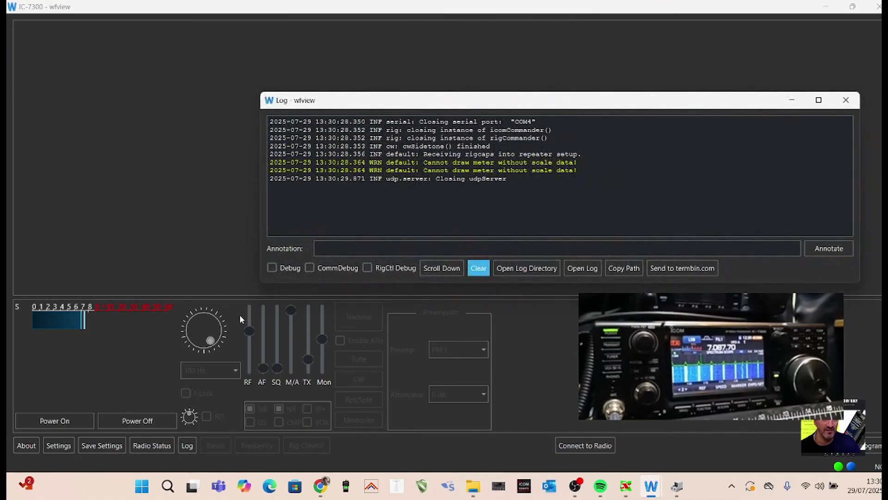
Check the Log shows the UDP server bound to ports 50001–50003, then hide the Log
mouse_move(650, 486)
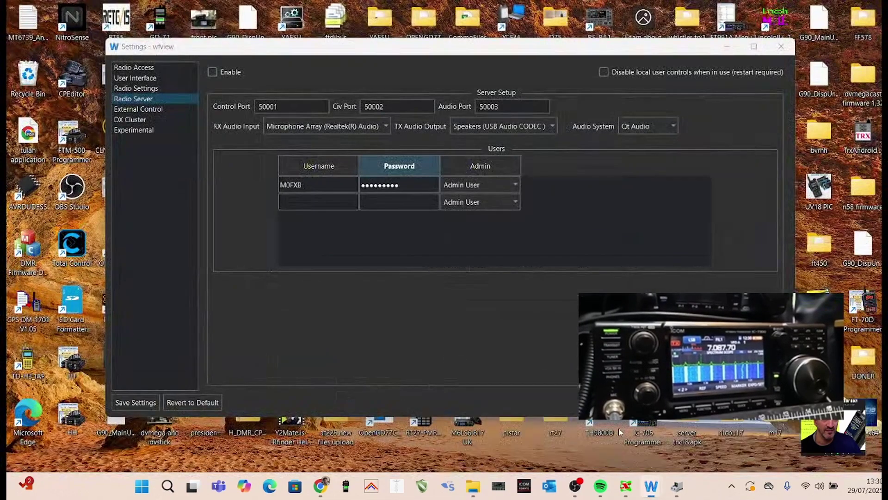
left_click(618, 428)
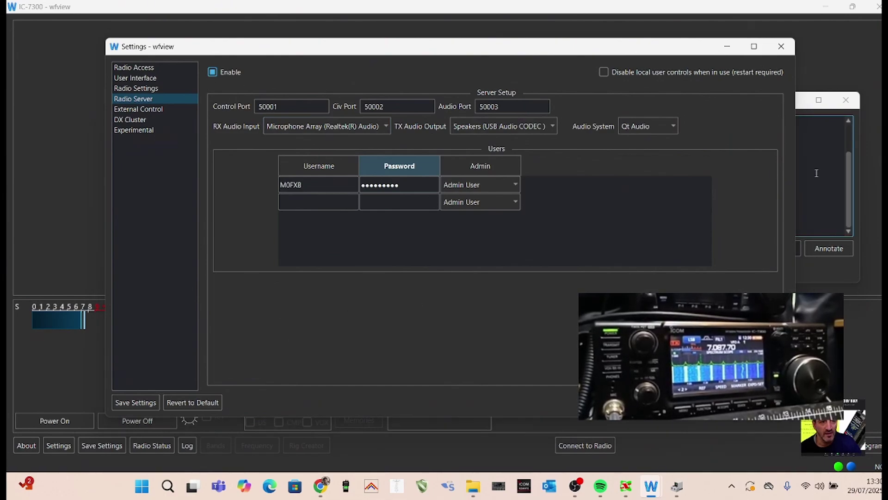
left_click(797, 192)
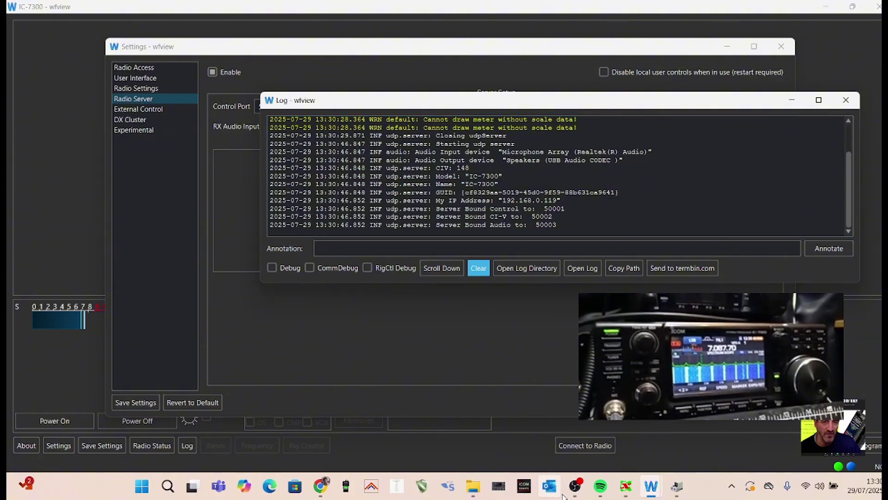
left_click(575, 485)
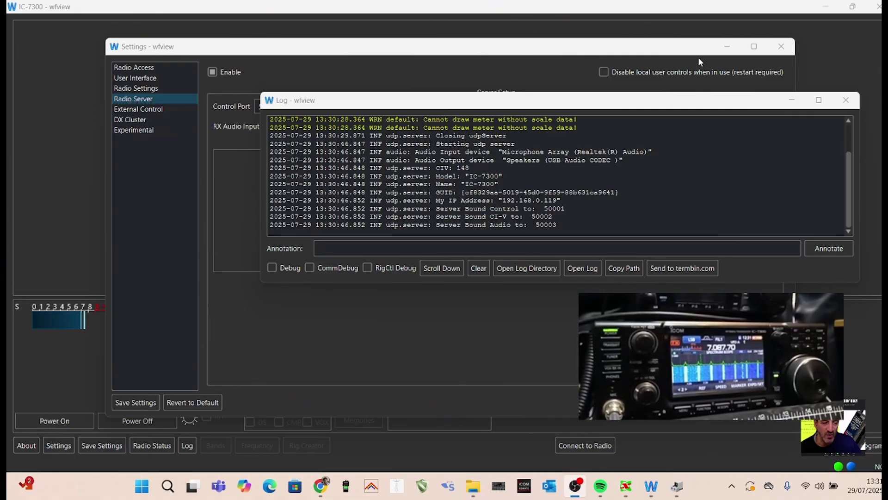
left_click(740, 100)
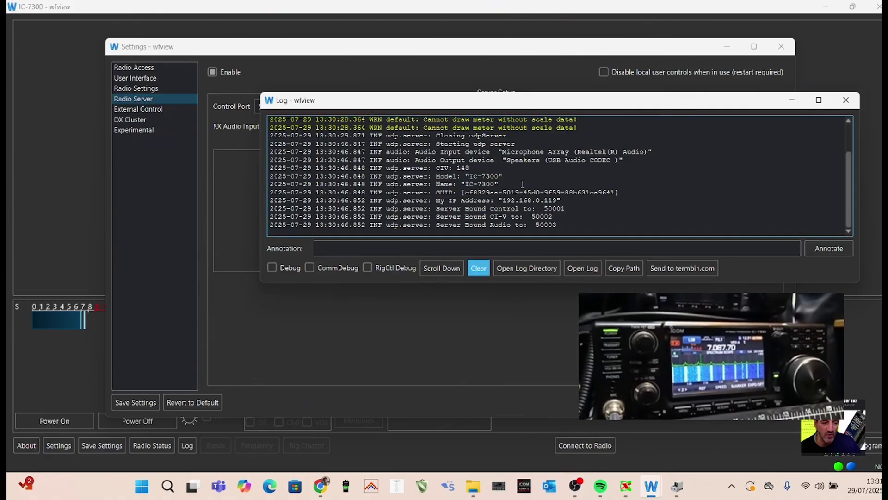
left_click(792, 101)
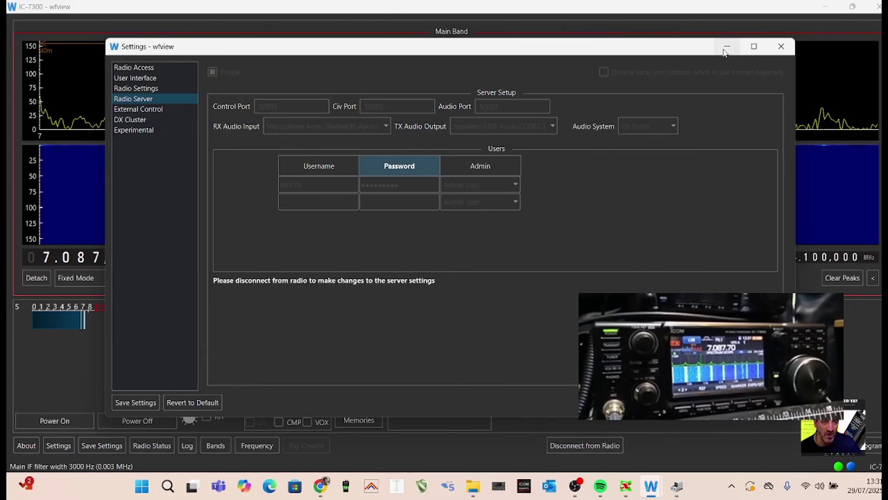
Minimize Settings so the main display shows the IC-7300 at 7.088,900 MHz LSB
left_click(727, 46)
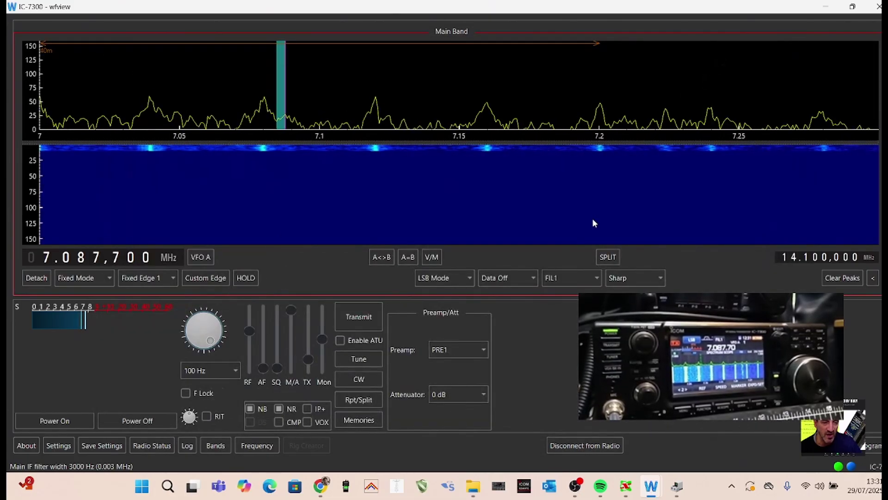
left_click(575, 486)
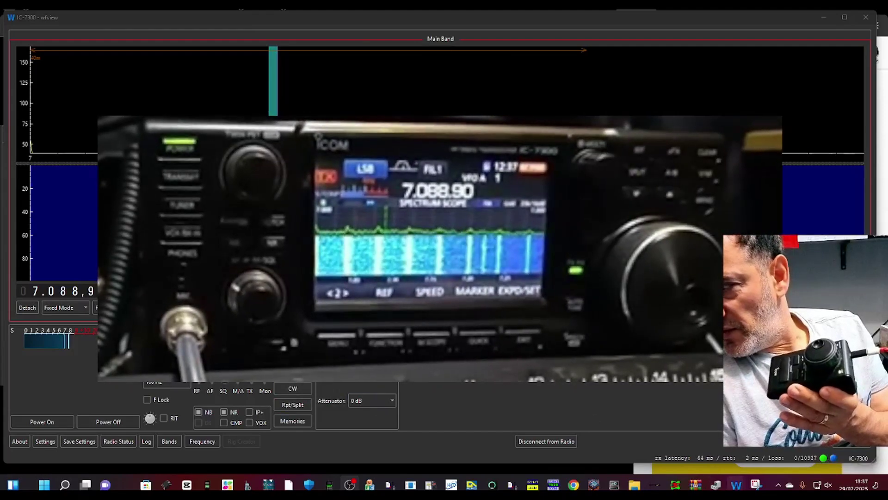
Review the USB controller setup, confirming the Icom RC-28 encoder is connected, and accept it
left_click(770, 451)
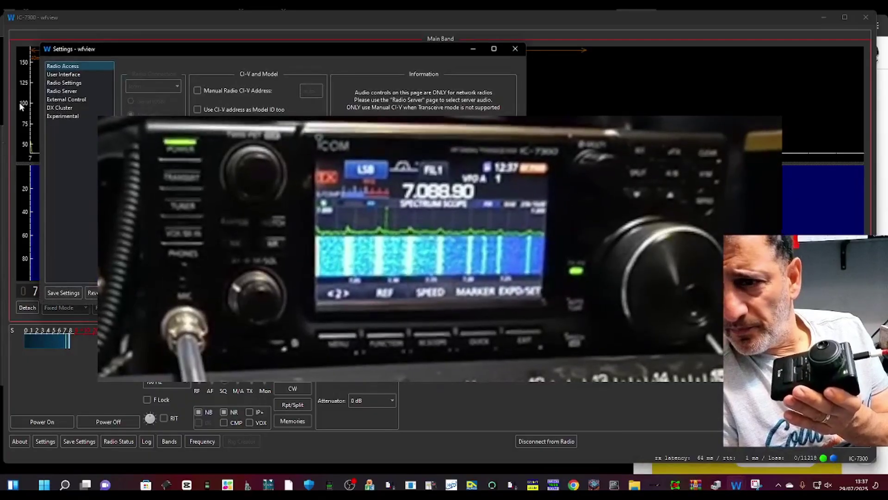
left_click(66, 99)
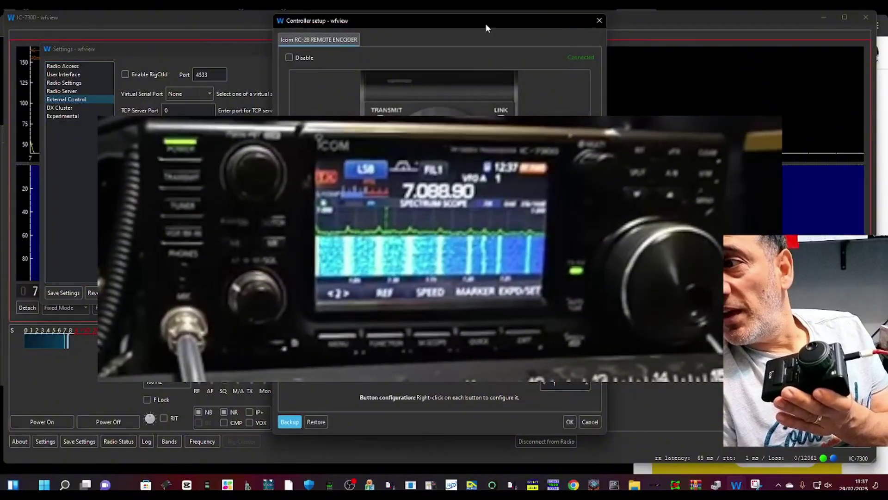
left_click_drag(485, 23, 222, 36)
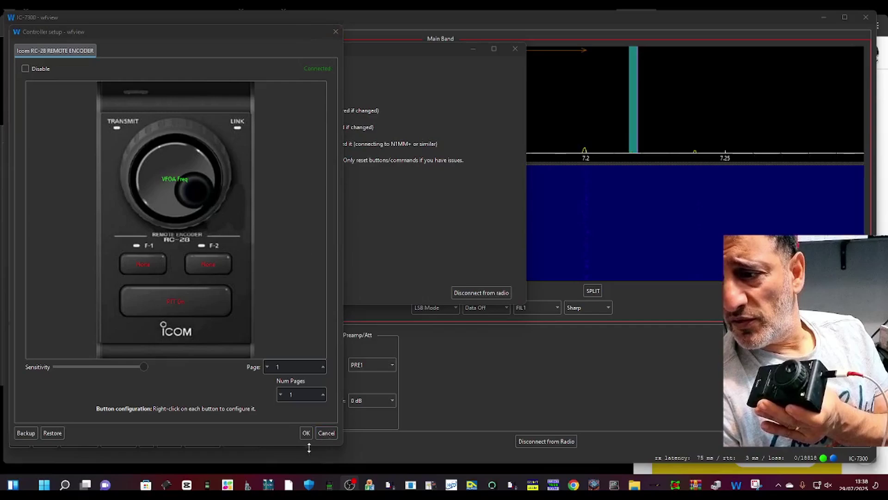
left_click(306, 432)
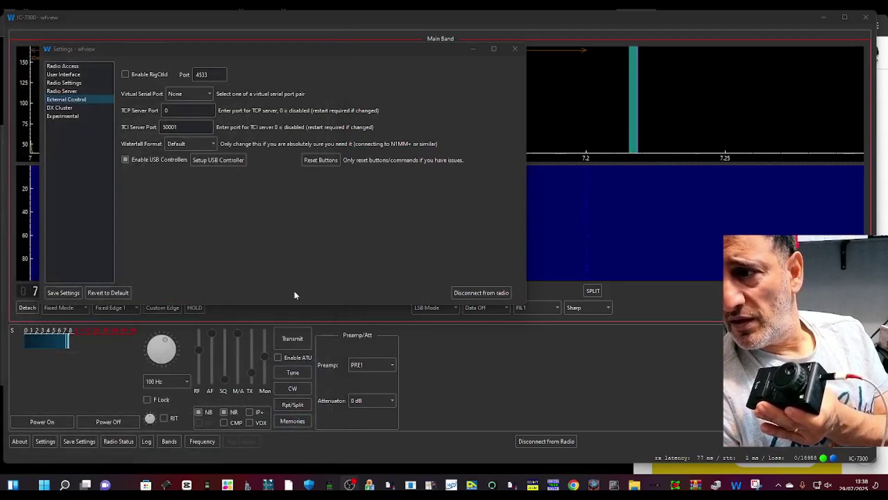
Close the settings window, then set AF gain to 68% and squelch to 10% in the main window
left_click(279, 48)
left_click(662, 42)
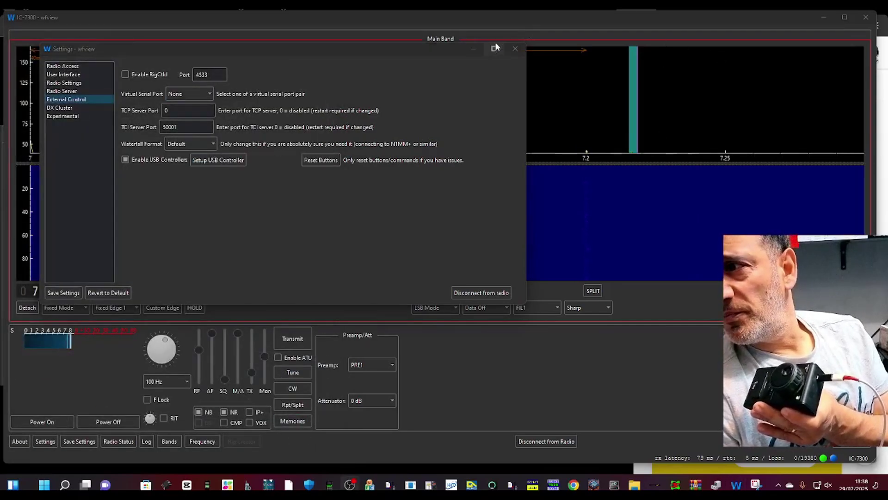
left_click(514, 49)
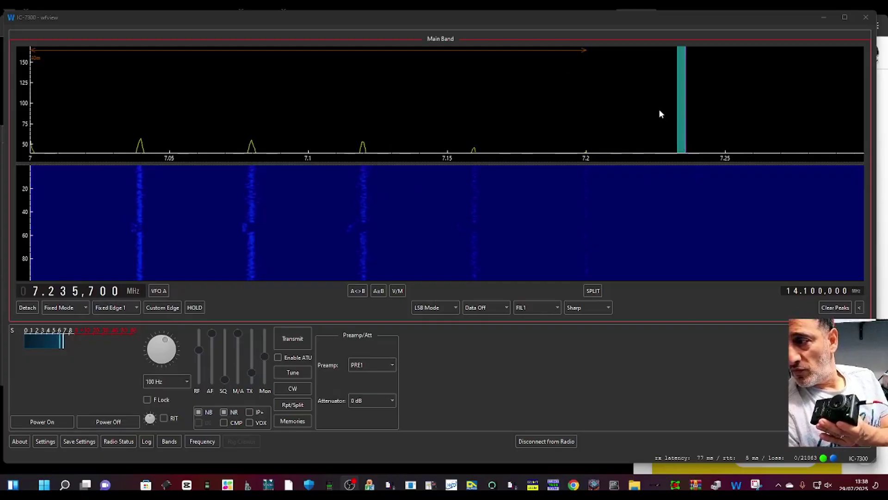
left_click(796, 106)
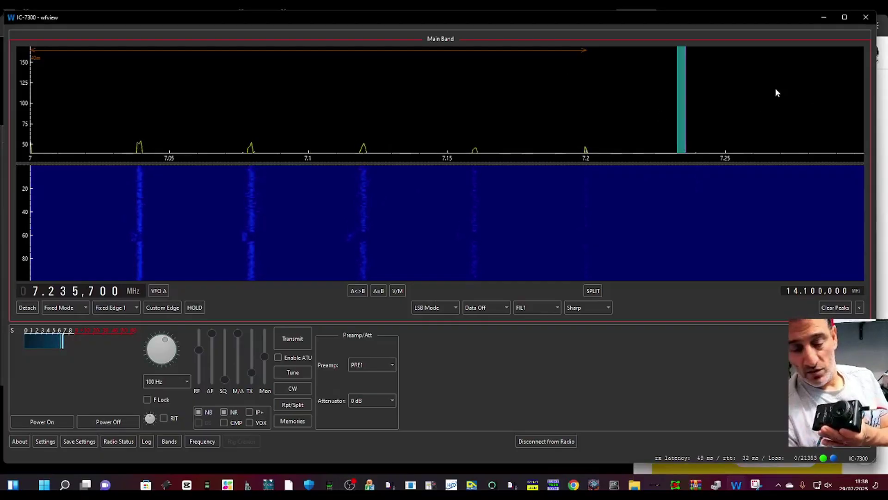
scroll(775, 89, "up", 10)
scroll(775, 88, "down", 10)
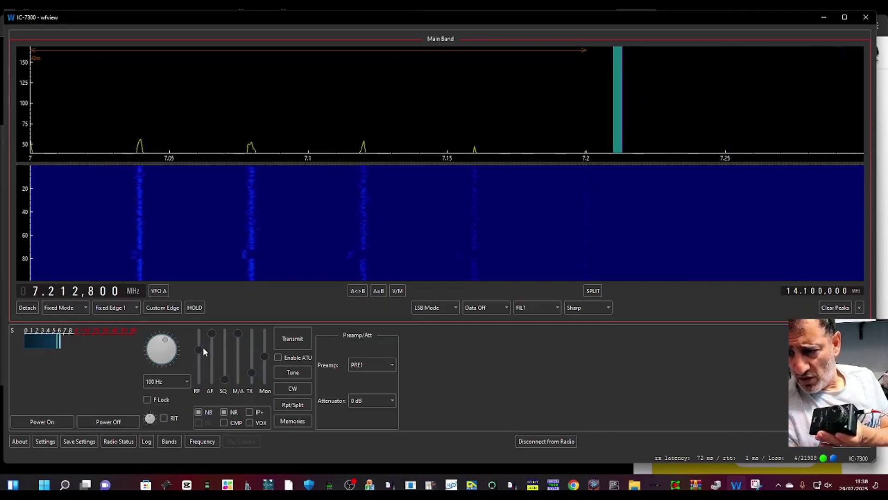
scroll(201, 347, "up", 3)
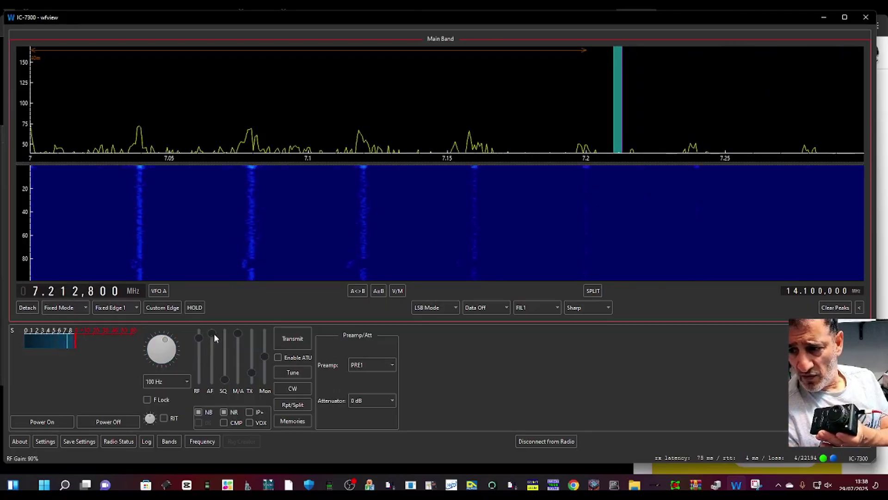
mouse_move(213, 333)
left_mouse_down()
mouse_move(215, 365)
mouse_move(214, 350)
left_mouse_up()
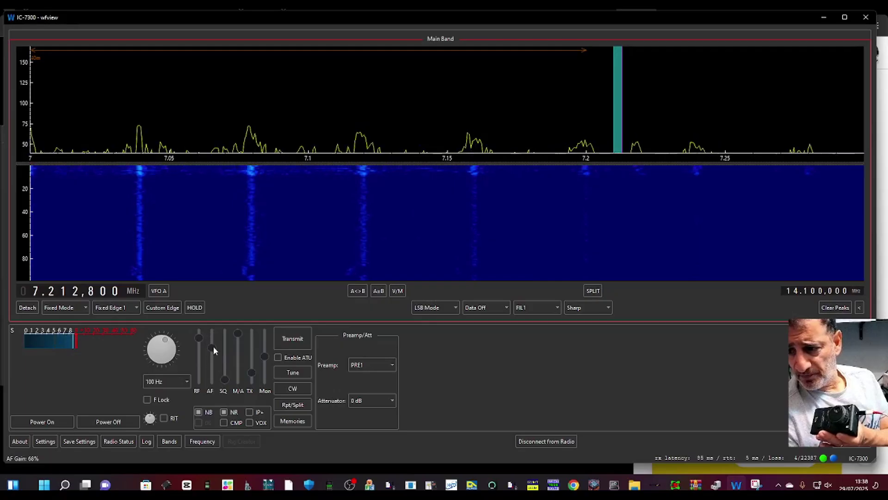
left_click(226, 375)
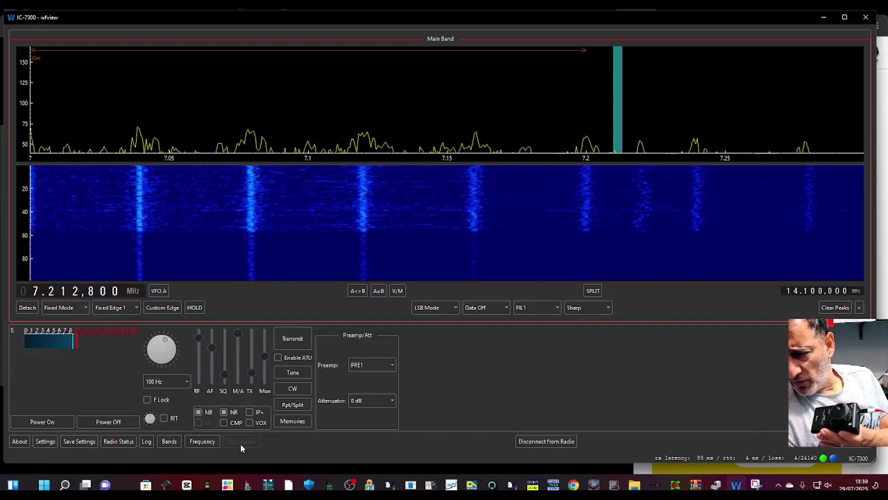
Try the 40m, 30m, 40m again and 2200m bands from the band selector
left_click(169, 442)
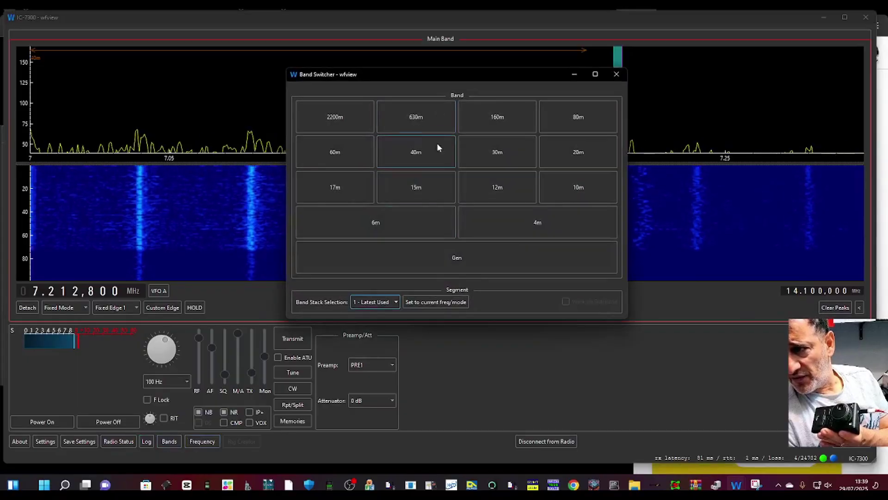
left_click(414, 162)
left_click(495, 152)
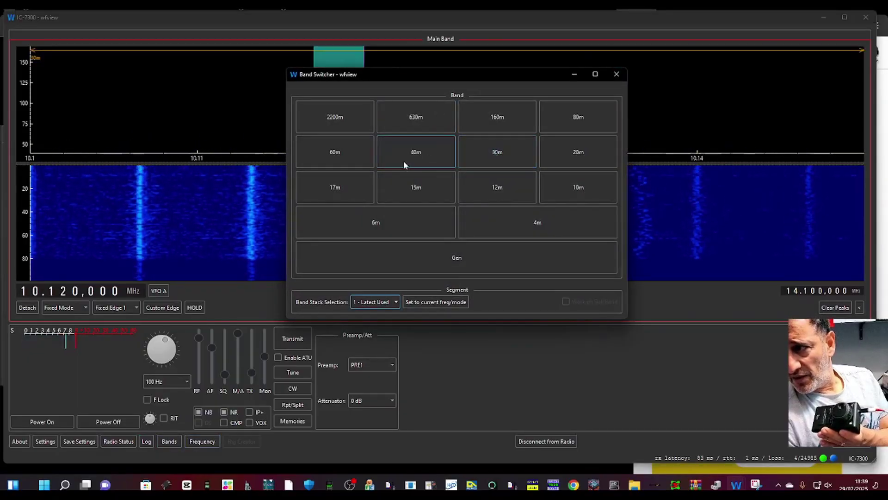
left_click(403, 160)
left_click(345, 121)
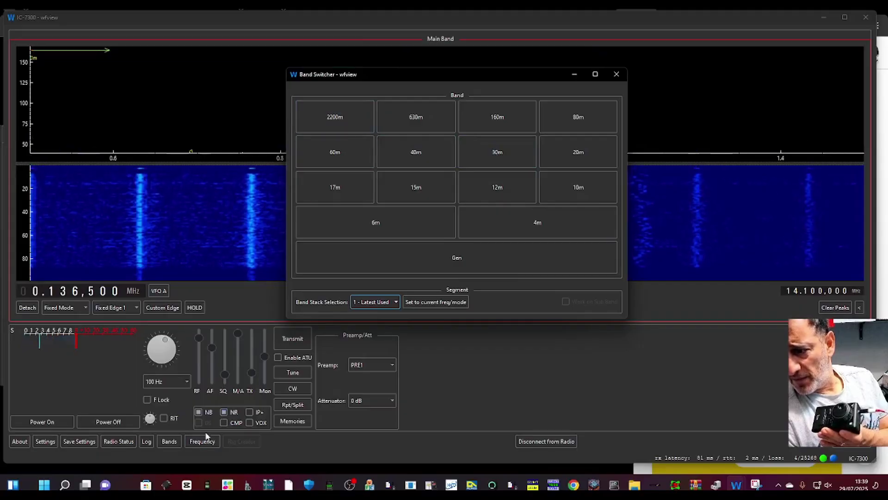
Key in 14.200 MHz on the frequency keypad to tune the IC-7300, then minimize the keypad
left_click(206, 442)
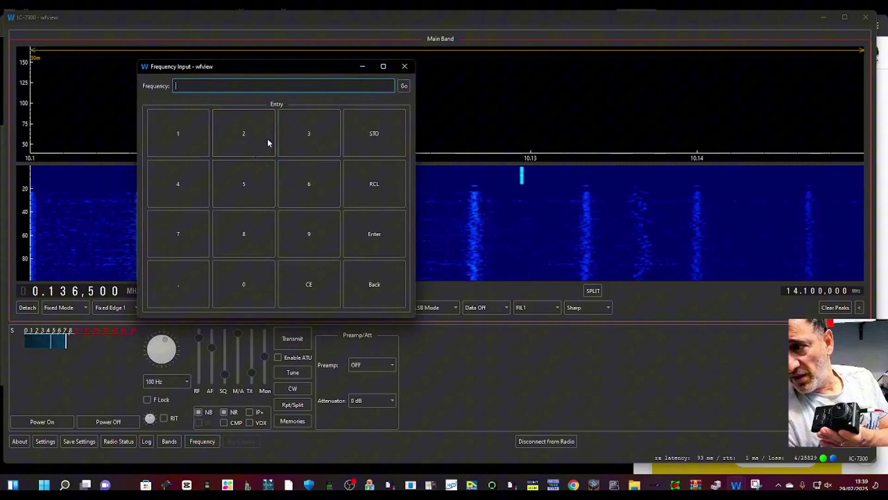
left_click(181, 141)
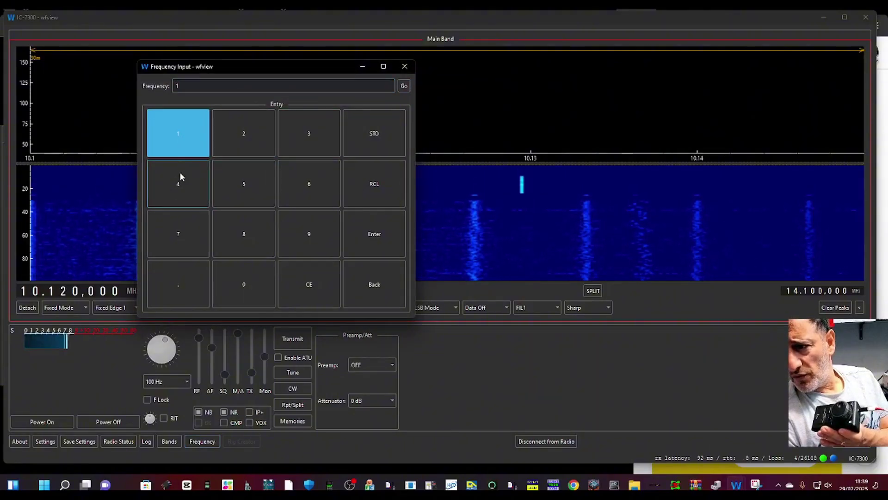
left_click(180, 173)
left_click(186, 283)
left_click(242, 134)
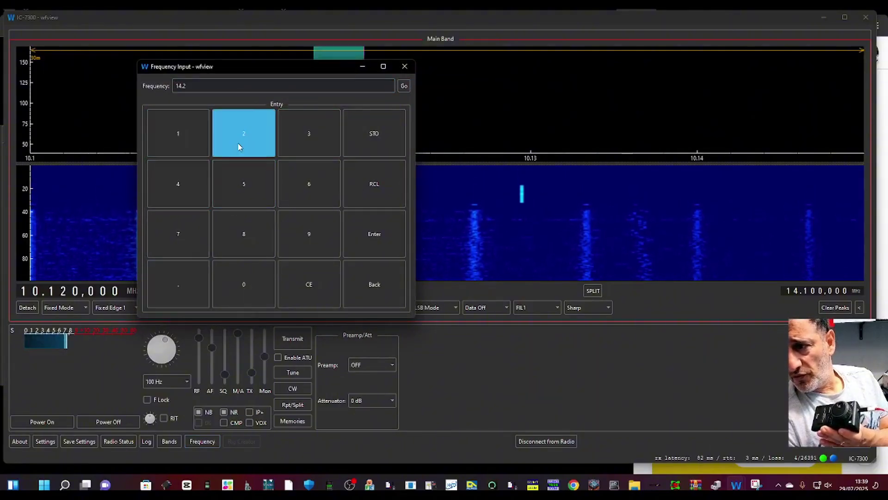
left_click(241, 277)
left_click(241, 278)
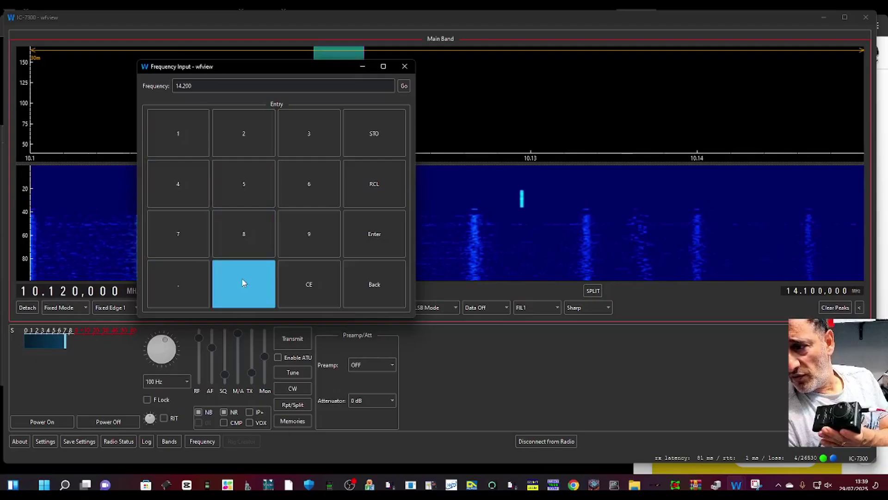
left_click(375, 237)
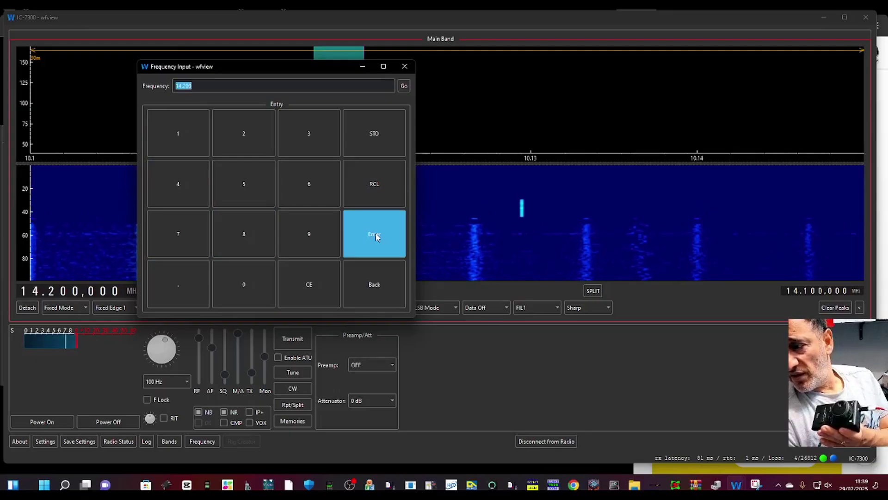
left_click(365, 66)
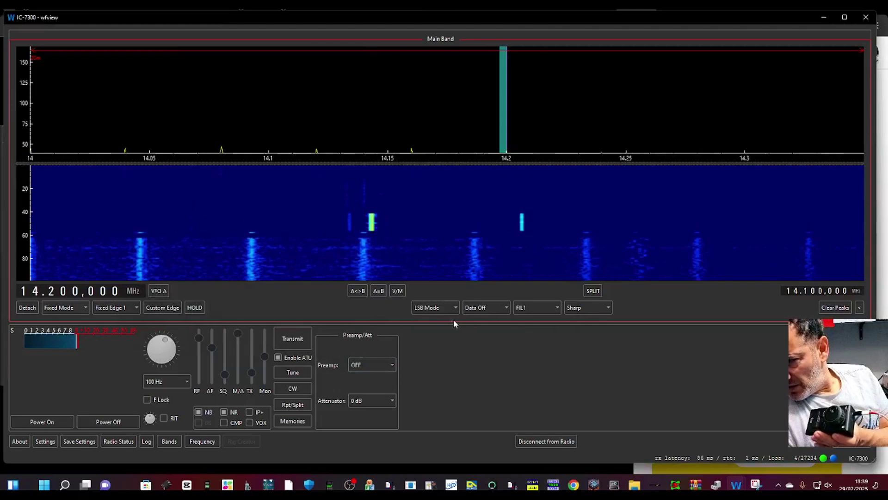
left_click(278, 357)
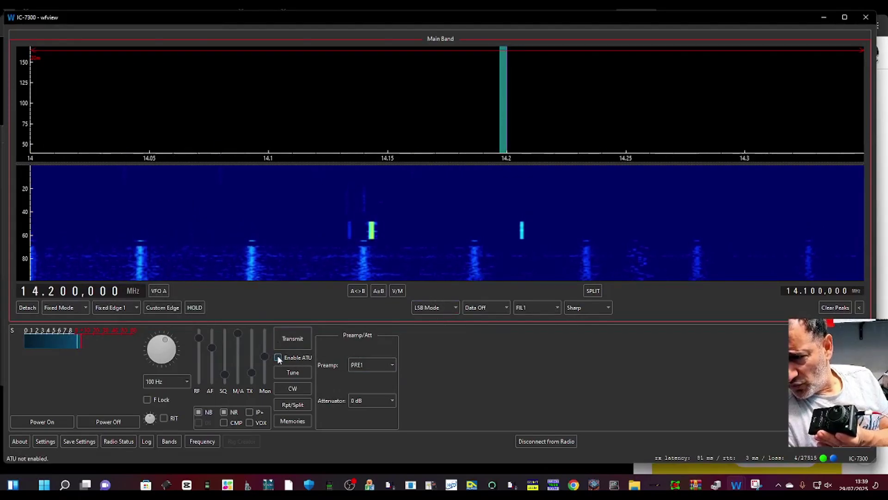
Enable the ATU, then bring the IC-7300 - wfview window back to the front from the taskbar
left_click(277, 357)
left_click(292, 339)
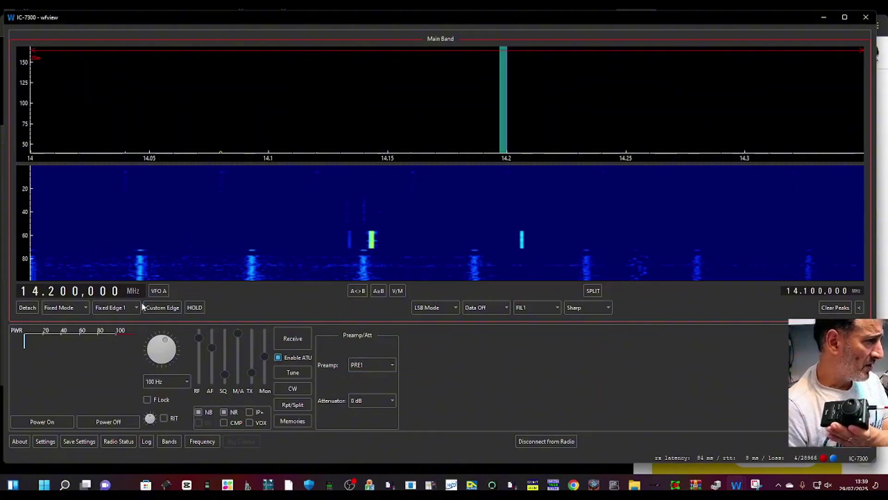
left_click(364, 480)
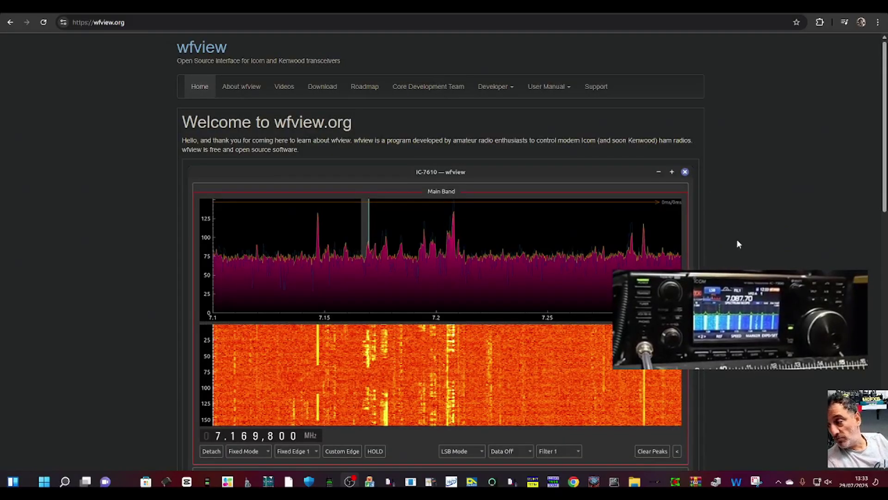
mouse_move(736, 481)
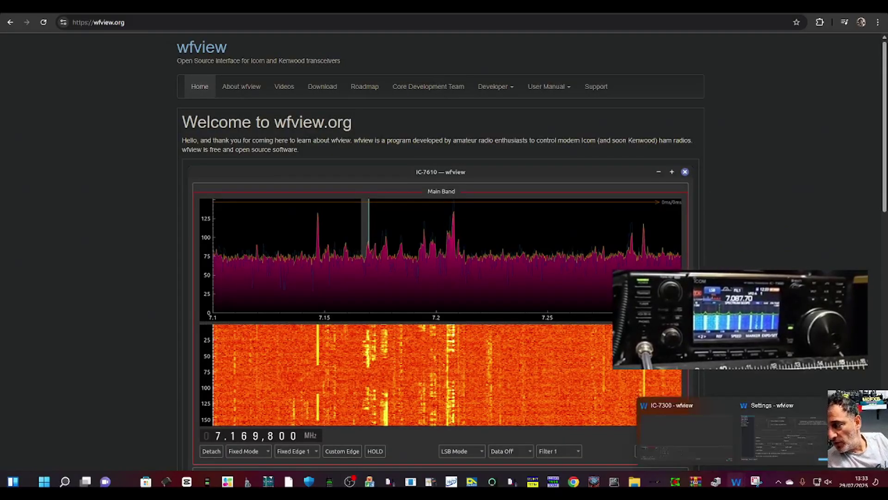
left_click(731, 439)
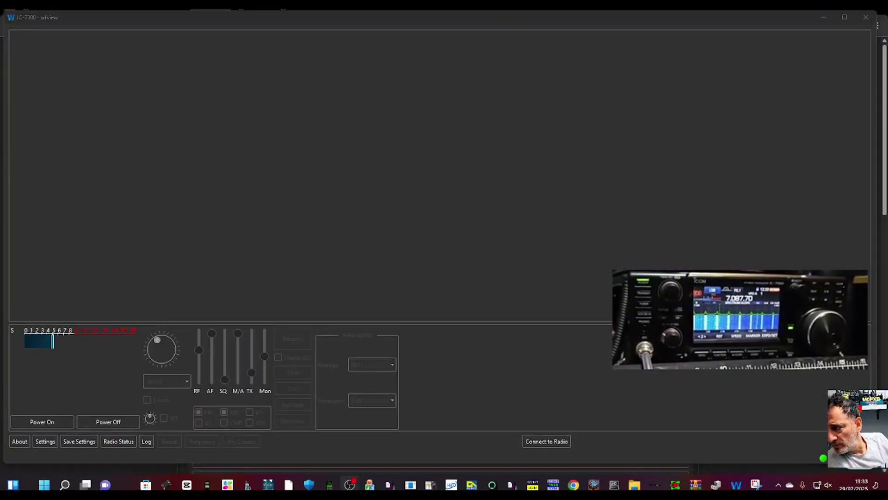
Enter a new server password, connect to the radio at 192.168.0.119, and dismiss the invalid-login error
mouse_move(737, 486)
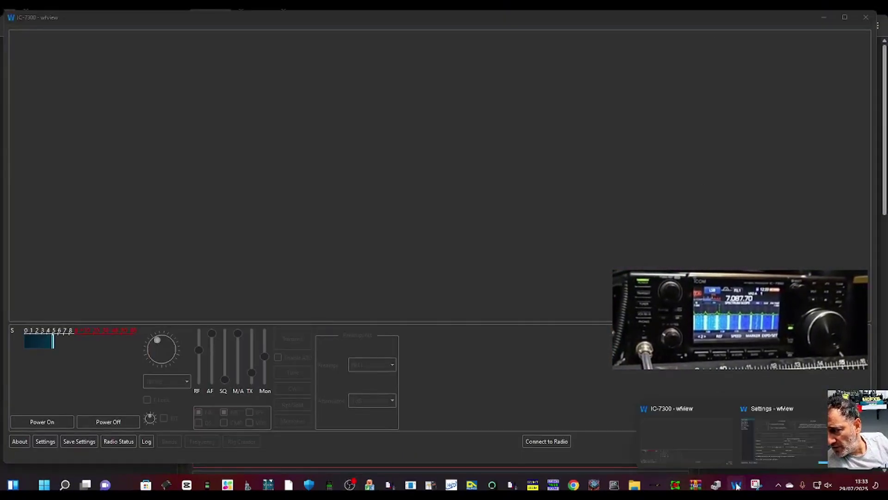
left_click(782, 439)
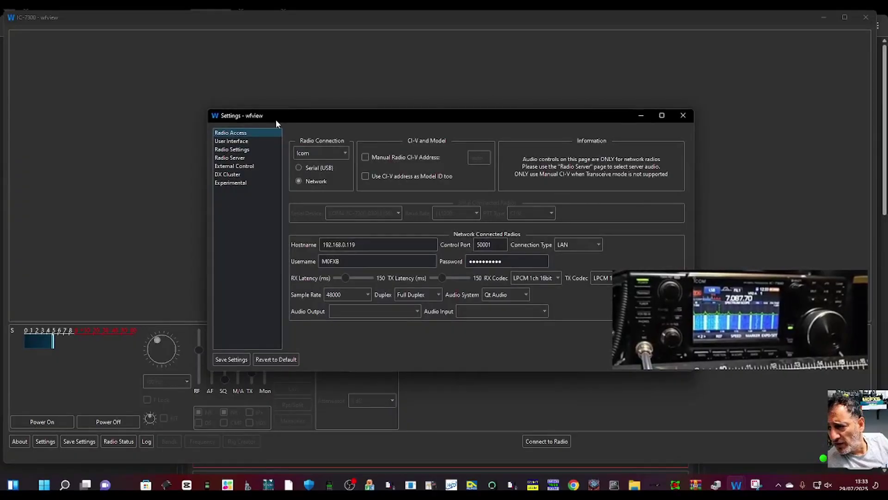
left_click_drag(276, 119, 108, 53)
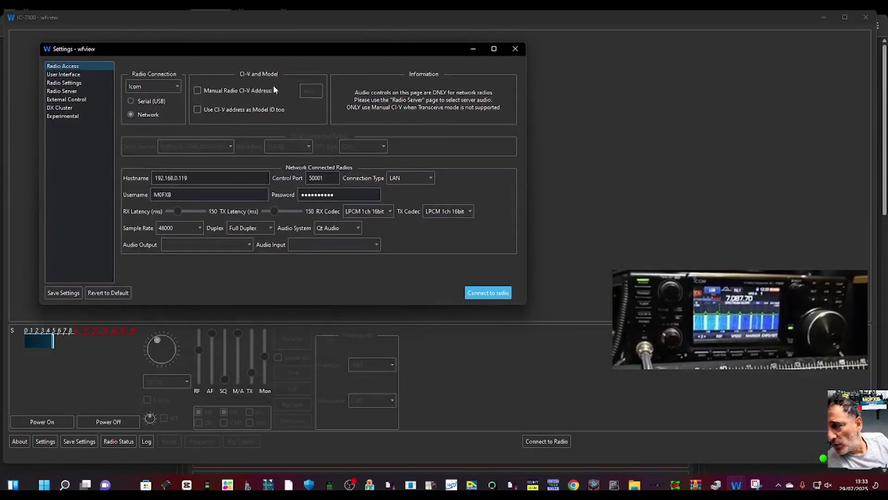
left_click(562, 60)
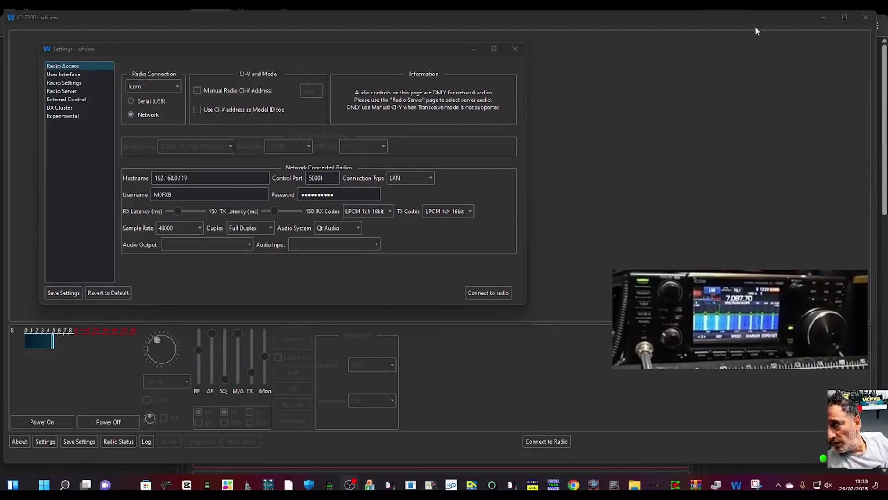
left_click(170, 183)
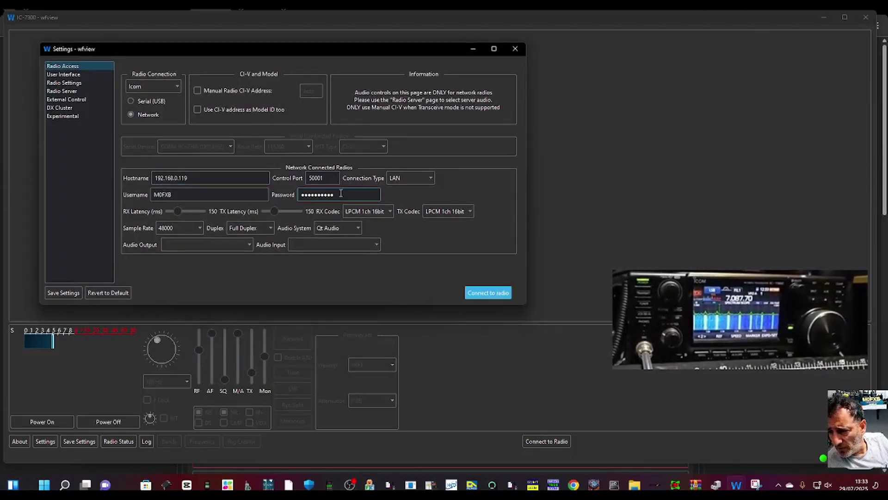
double_click(340, 193)
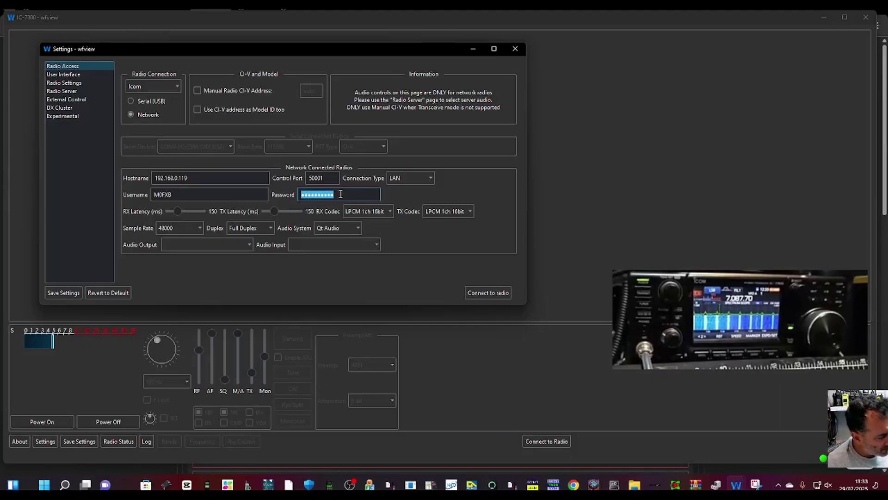
type("•")
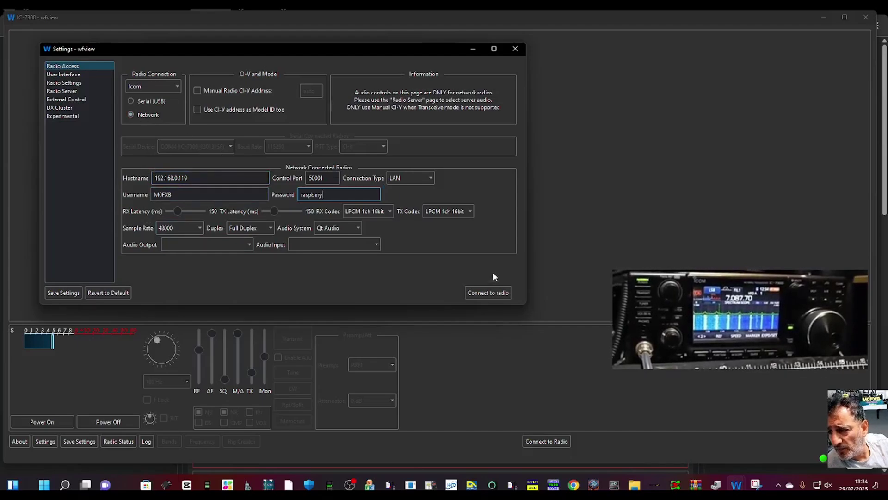
left_click(490, 294)
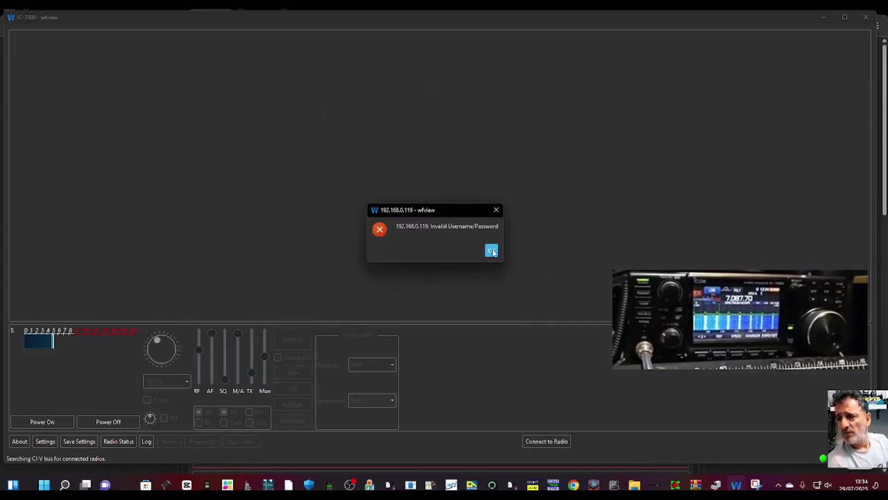
left_click(492, 250)
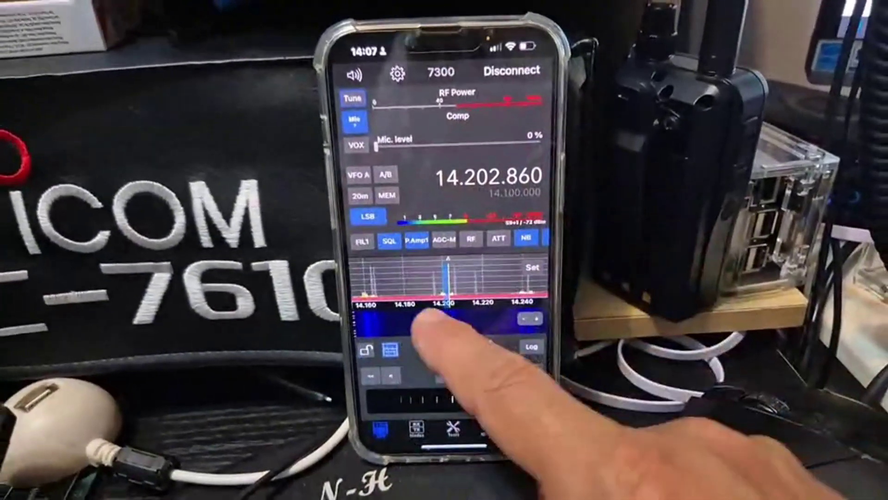
Swipe the waterfall to retune the 7300 to 14.189.460 MHz, then disconnect to Available Radios
left_click_drag(495, 361, 495, 338)
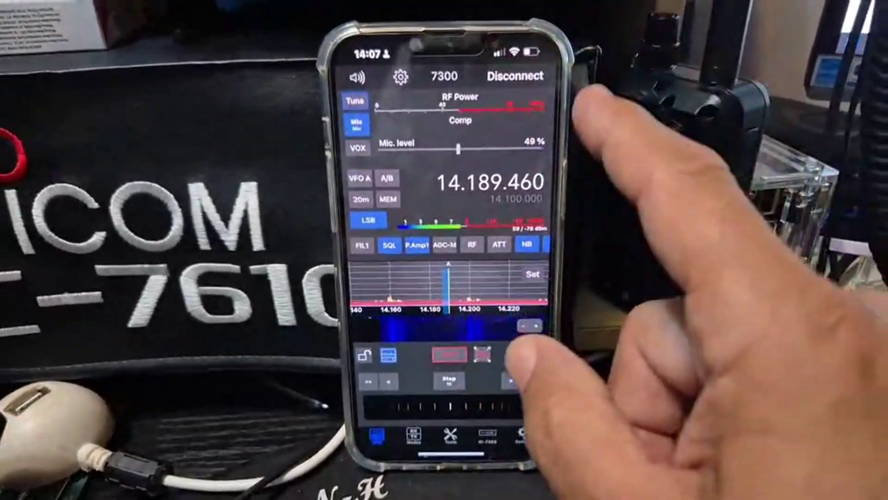
left_click(516, 76)
left_click(486, 333)
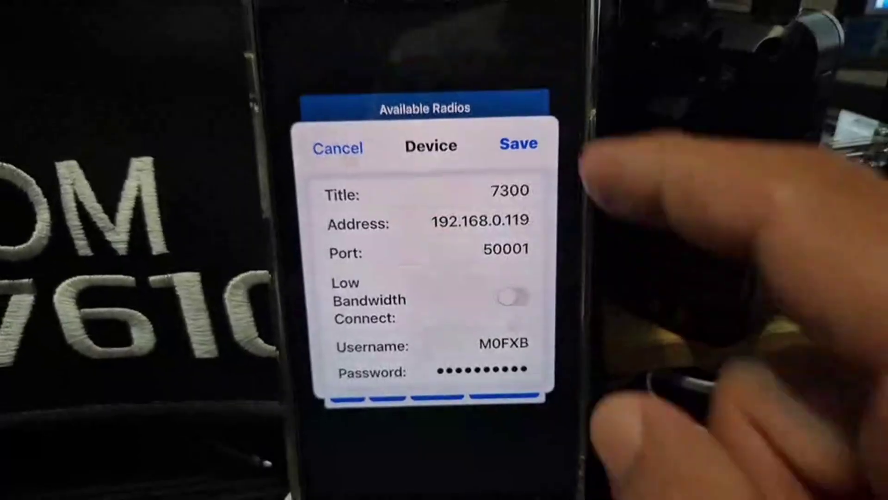
Save the 7300 device's connection details (192.168.0.119, port 50001)
left_click(518, 143)
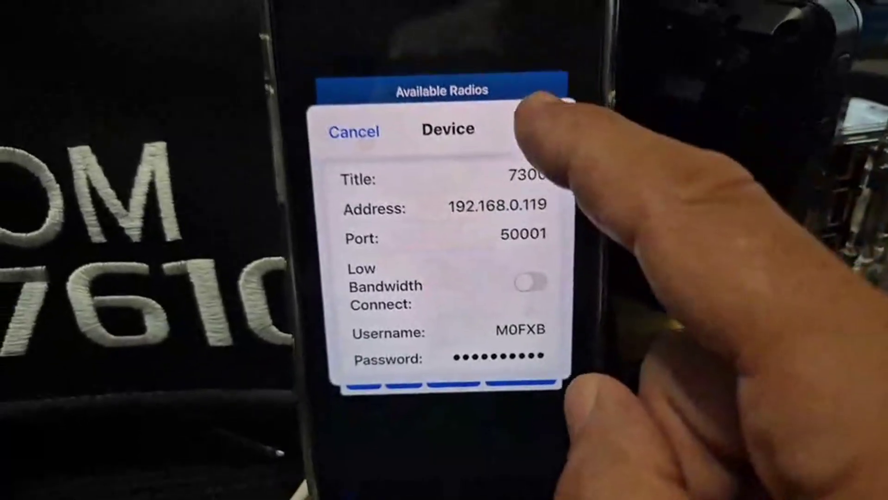